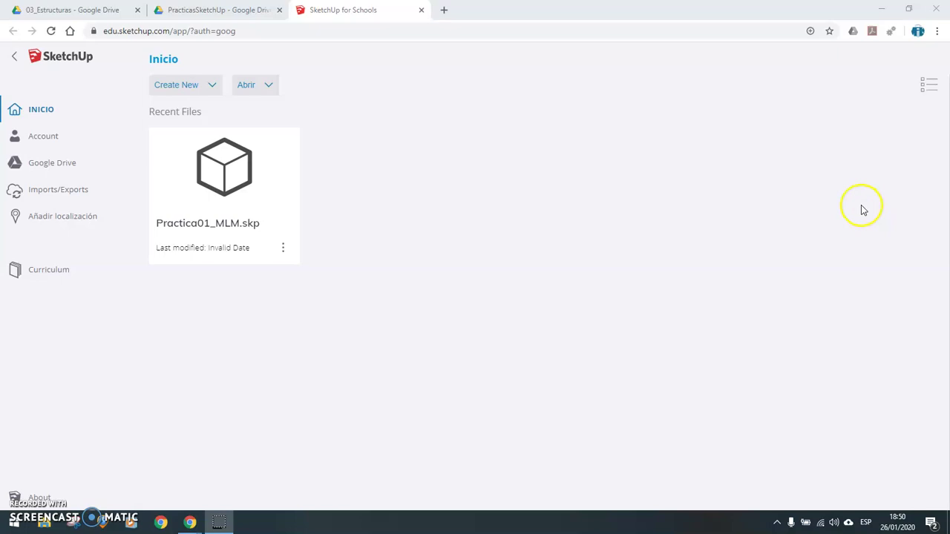
- Start a new model from the Plantilla simple - Milímetros template without saving the current one
{"action": "left_click", "coordinate": [192, 86]}
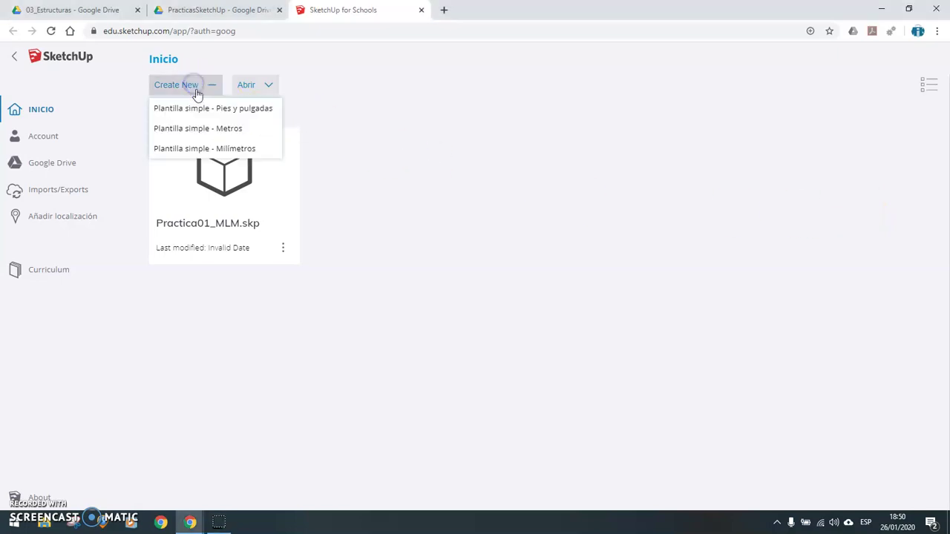
{"action": "left_click", "coordinate": [197, 147]}
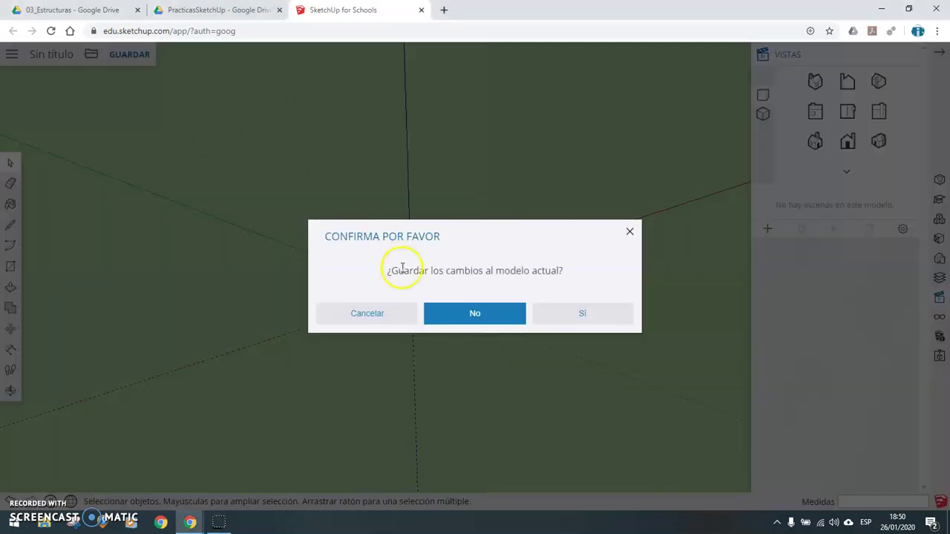
{"action": "left_click", "coordinate": [436, 320]}
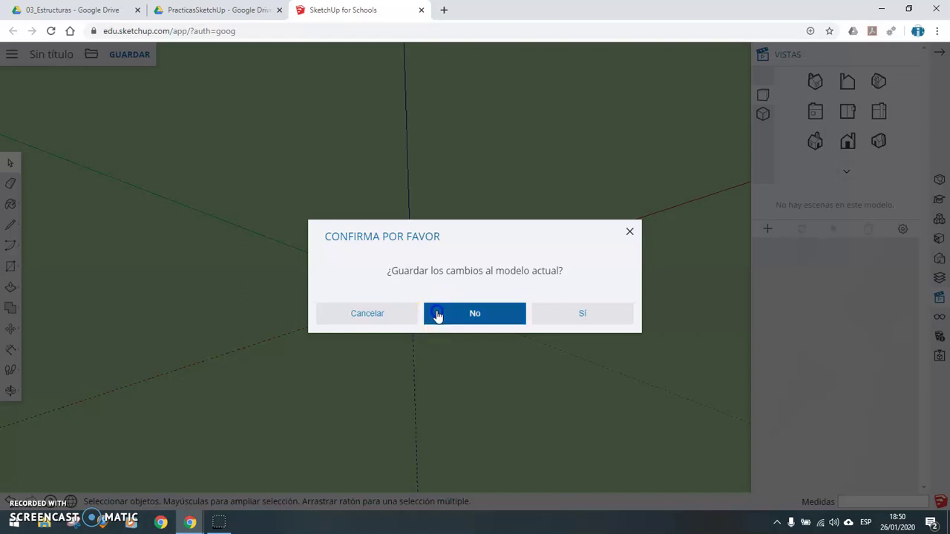
- Hide the default person figure with Ocultar and collapse the Vistas panel
{"action": "left_click", "coordinate": [498, 321]}
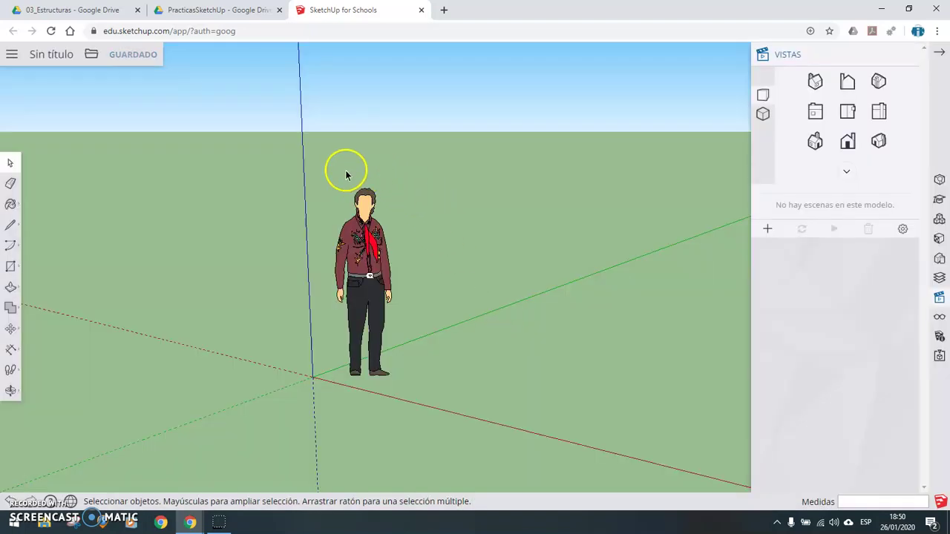
{"action": "left_click", "coordinate": [354, 230]}
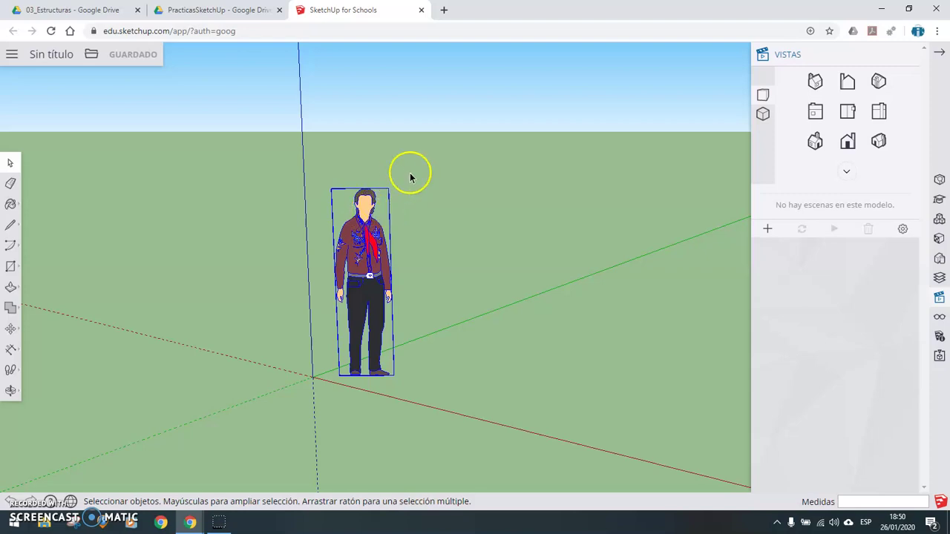
{"action": "right_click", "coordinate": [368, 245]}
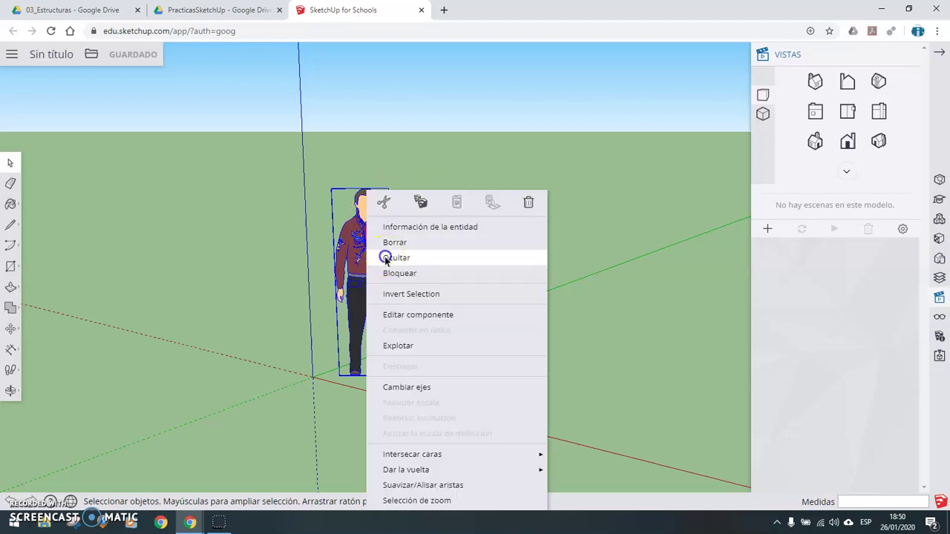
{"action": "left_click", "coordinate": [385, 258]}
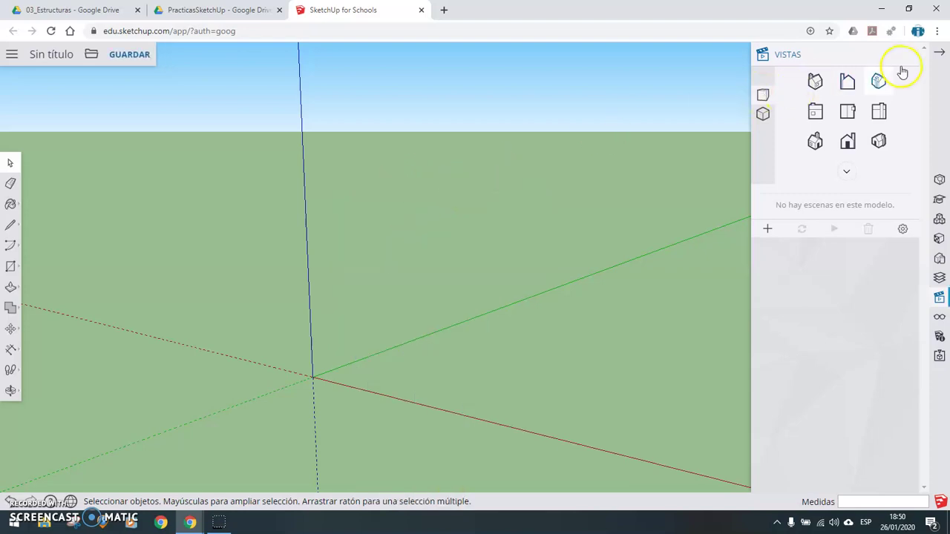
{"action": "left_click", "coordinate": [939, 52]}
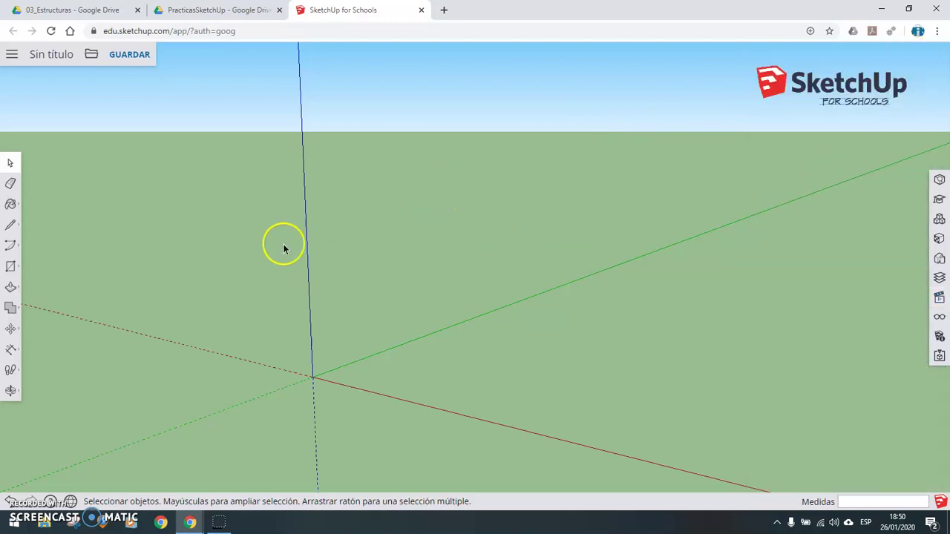
- Draw a 45 x 45 mm square at the origin and zoom in on it
{"action": "left_click", "coordinate": [11, 266]}
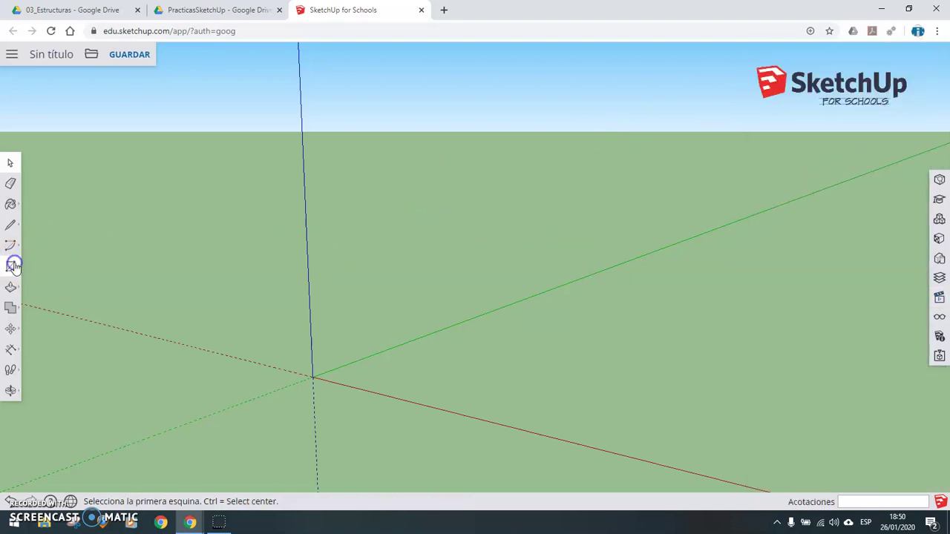
{"action": "left_click", "coordinate": [312, 377]}
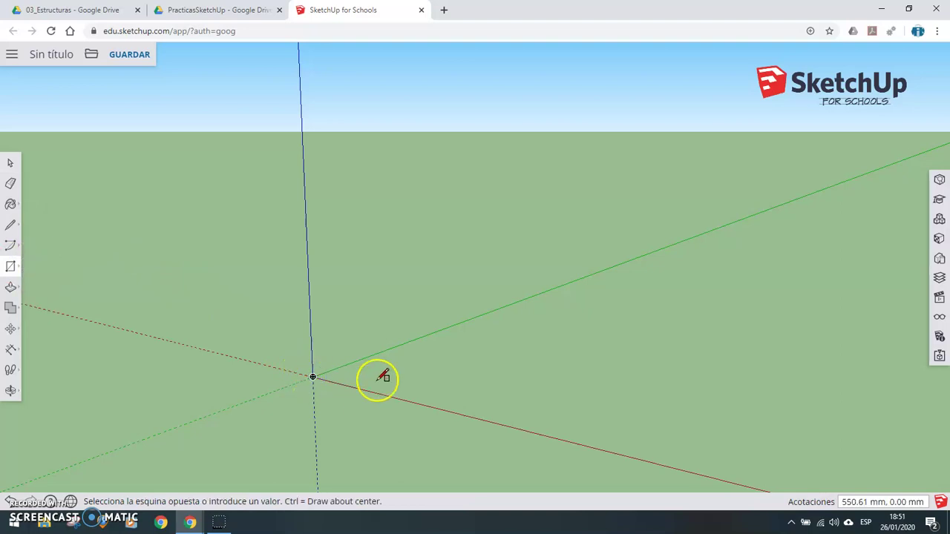
{"action": "type", "text": "45,45"}
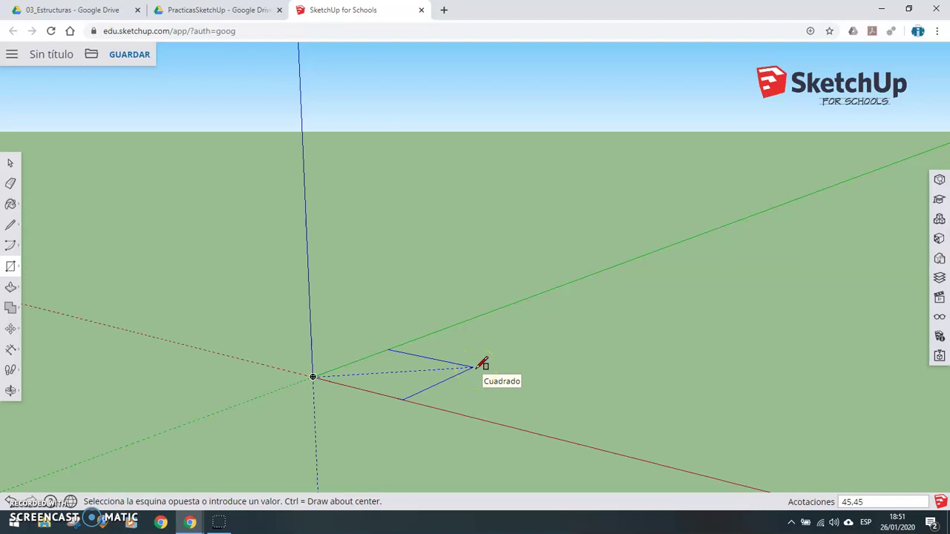
{"action": "key", "text": "Return"}
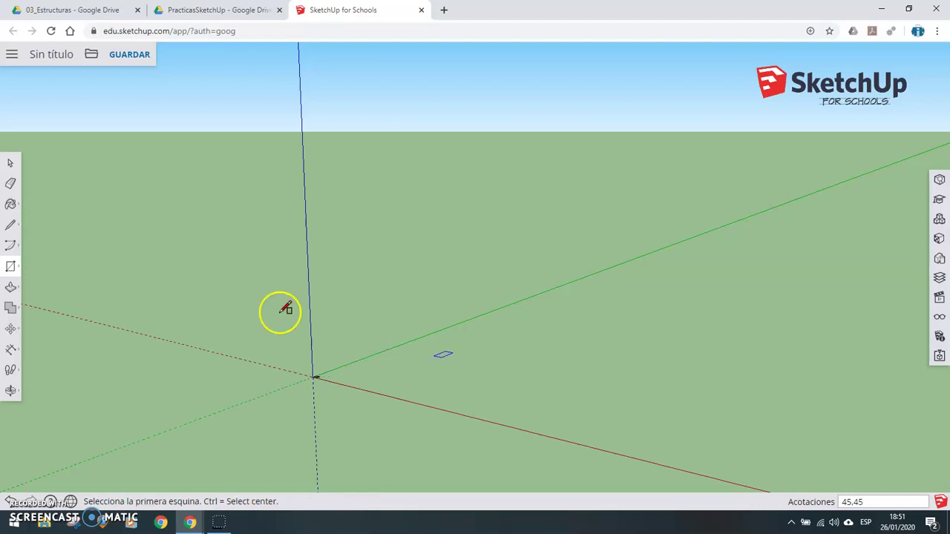
{"action": "left_click", "coordinate": [12, 392]}
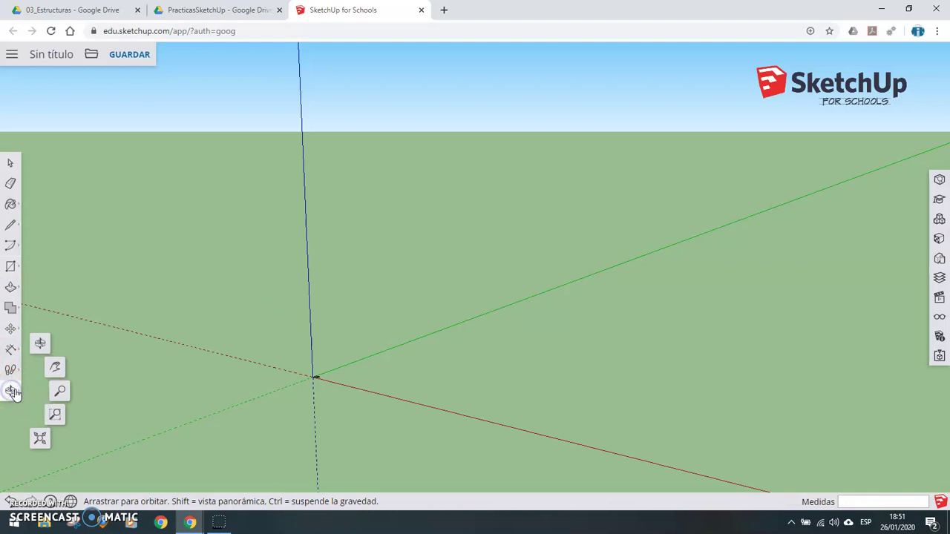
{"action": "left_click", "coordinate": [56, 417]}
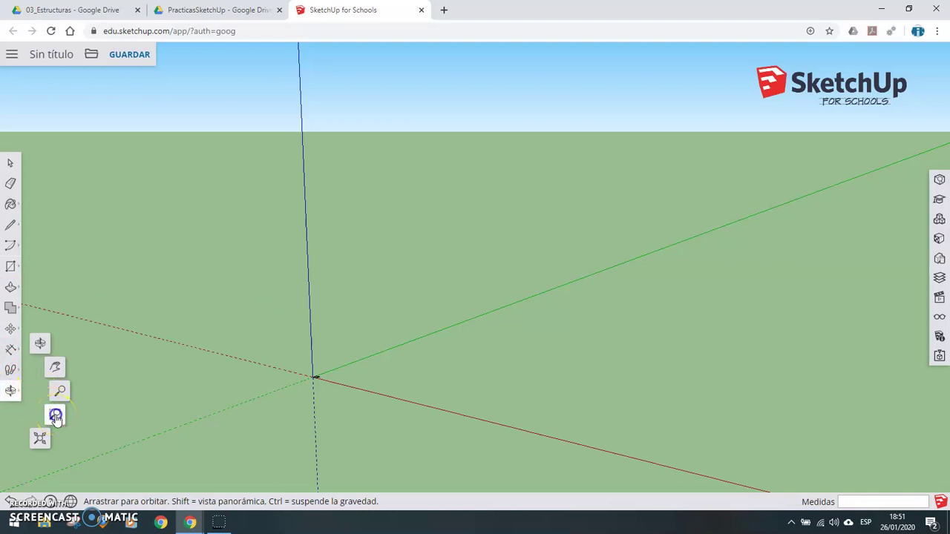
{"action": "left_click_drag", "start_coordinate": [307, 370], "coordinate": [317, 386]}
- Push/Pull the square up 45 mm into a cube
{"action": "key", "text": "r"}
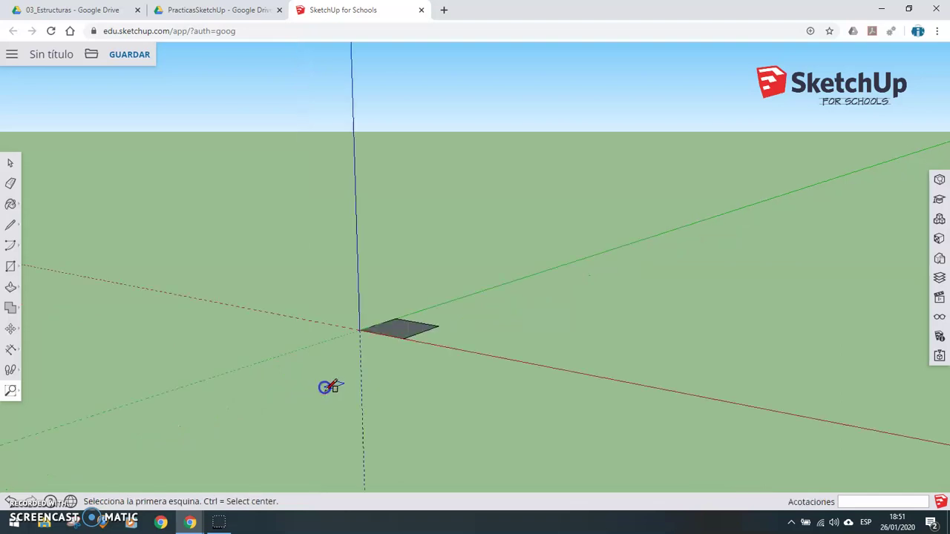
{"action": "scroll", "coordinate": [253, 366], "scroll_direction": "up", "scroll_amount": 1}
{"action": "scroll", "coordinate": [569, 320], "scroll_direction": "up", "scroll_amount": 1}
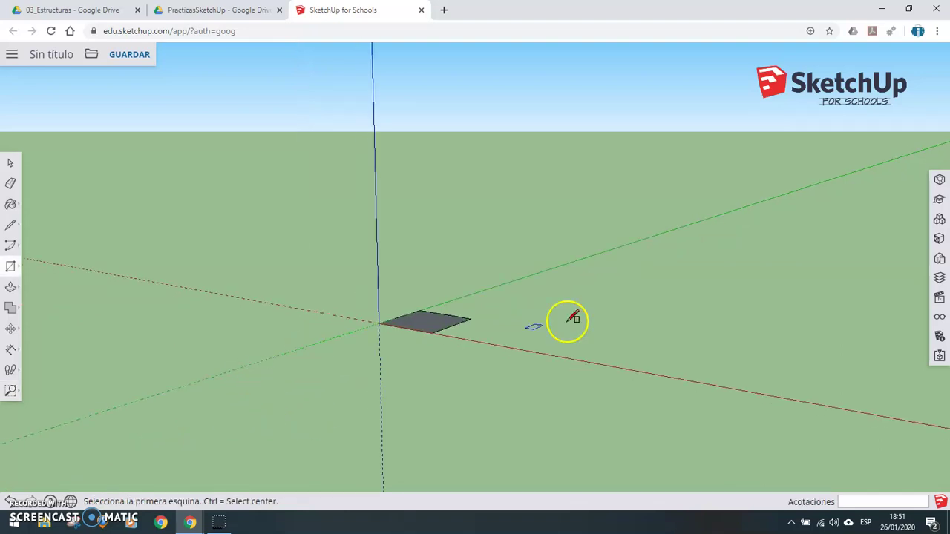
{"action": "scroll", "coordinate": [613, 297], "scroll_direction": "up", "scroll_amount": 2}
{"action": "scroll", "coordinate": [293, 288], "scroll_direction": "up", "scroll_amount": 1}
{"action": "scroll", "coordinate": [292, 288], "scroll_direction": "up", "scroll_amount": 1}
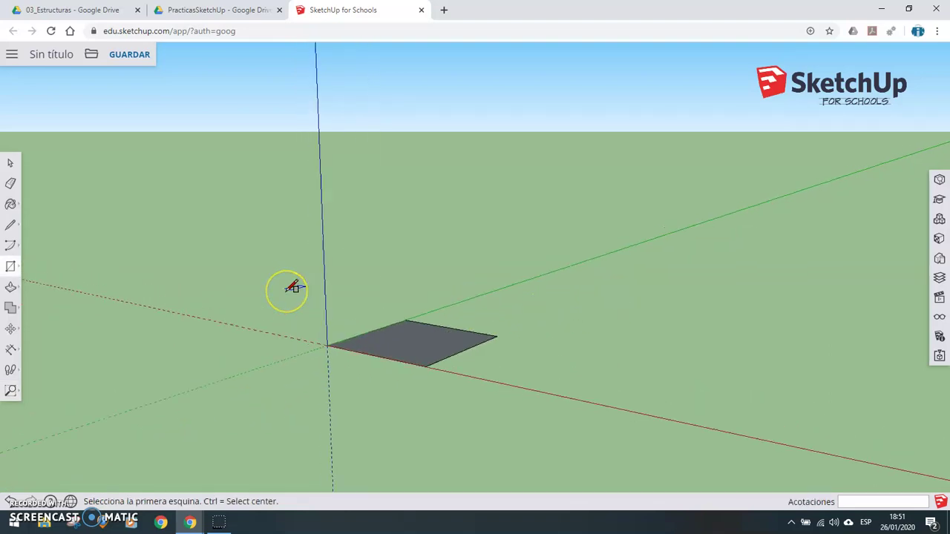
{"action": "scroll", "coordinate": [494, 388], "scroll_direction": "up", "scroll_amount": 1}
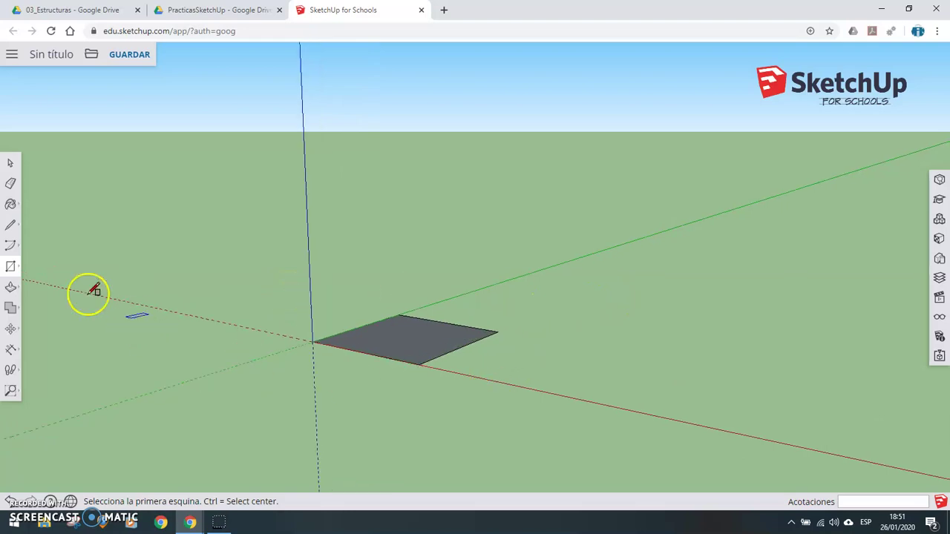
{"action": "left_click", "coordinate": [14, 289]}
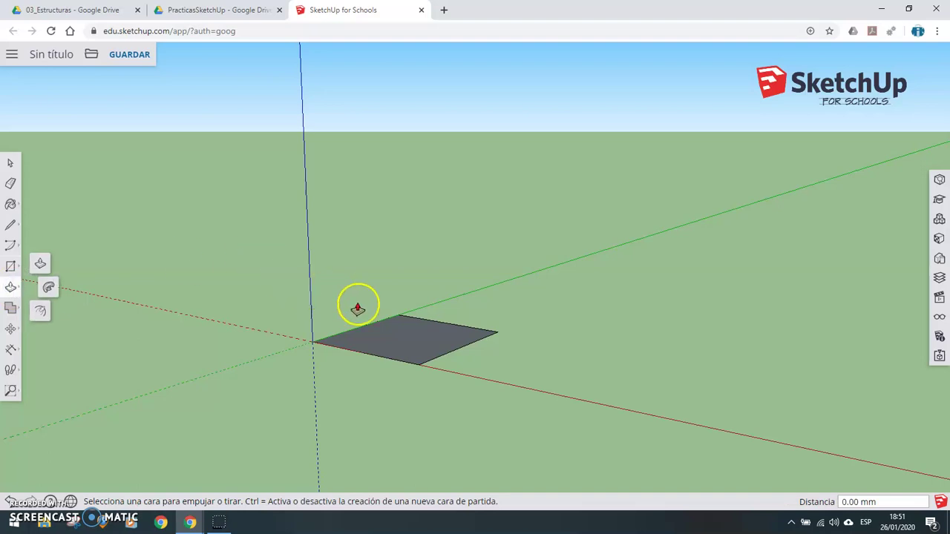
{"action": "left_click", "coordinate": [394, 329]}
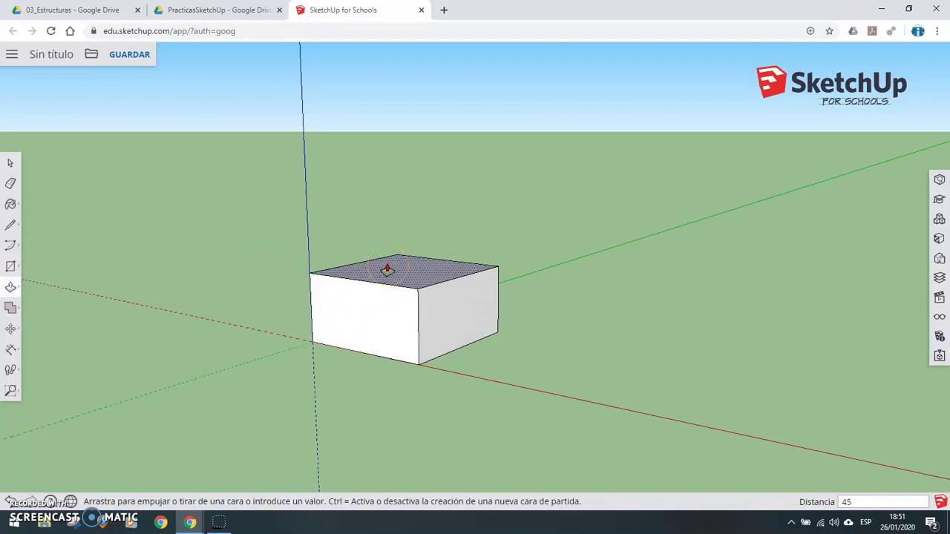
{"action": "key", "text": "Return"}
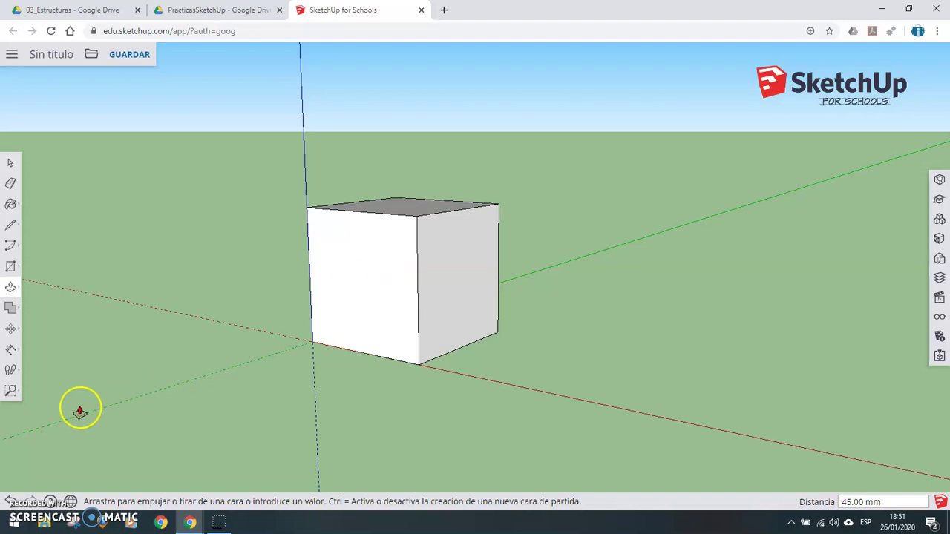
- Orbit the view to see the cube from slightly above
{"action": "left_click", "coordinate": [10, 389]}
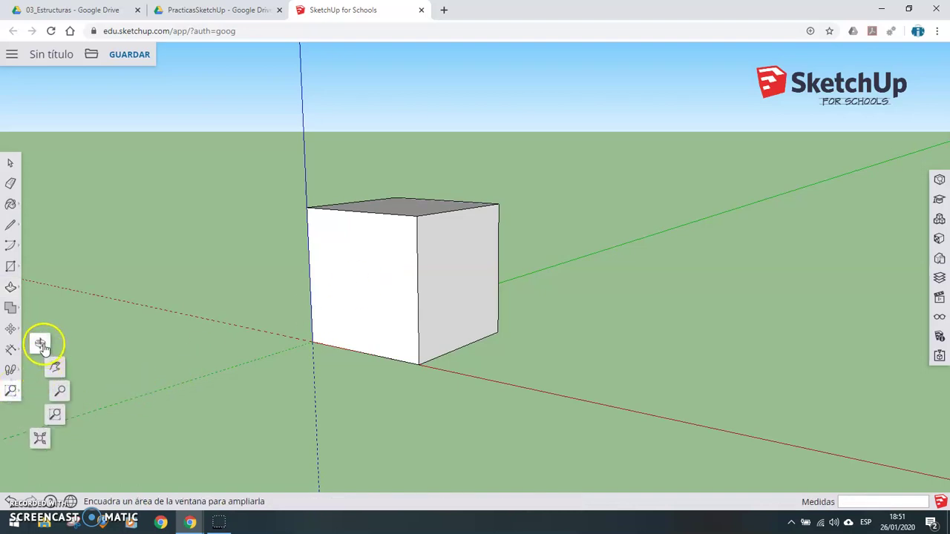
{"action": "left_click", "coordinate": [39, 343]}
{"action": "left_click_drag", "start_coordinate": [229, 258], "coordinate": [224, 349]}
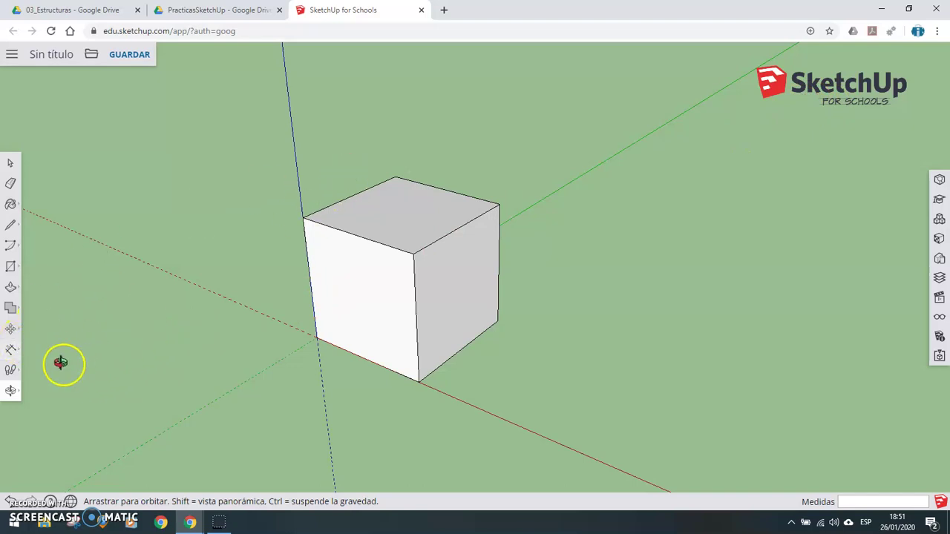
{"action": "left_click", "coordinate": [11, 349]}
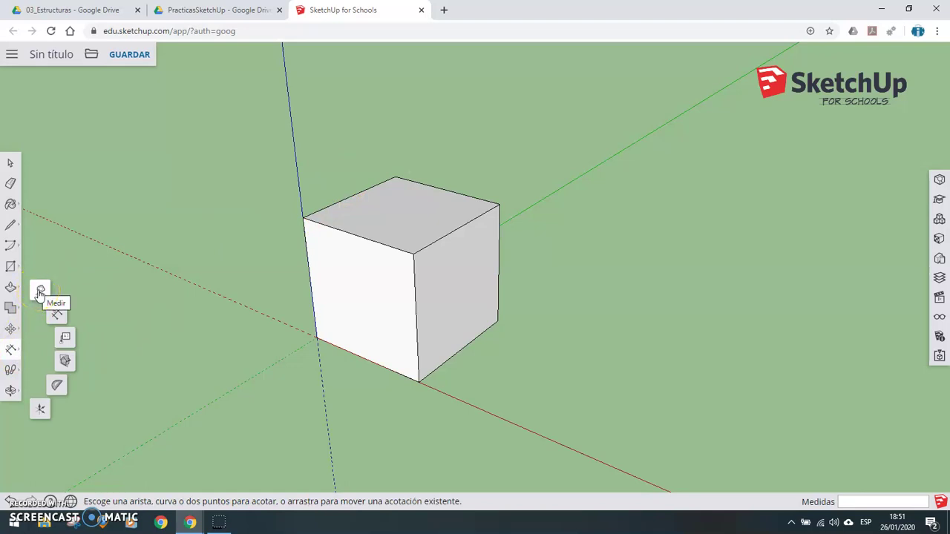
- Place Tape Measure guides 15 mm apart across the top face from the left edge
{"action": "left_click", "coordinate": [40, 291]}
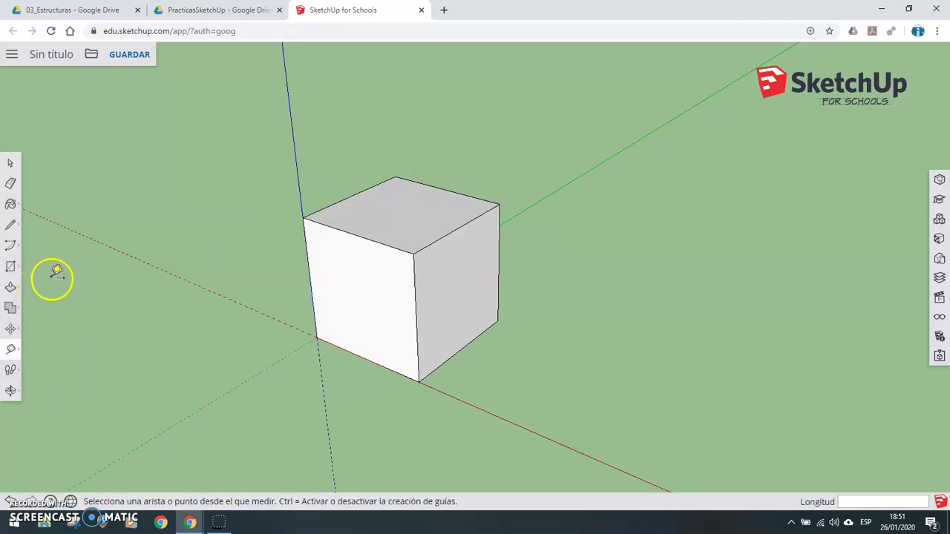
{"action": "left_click", "coordinate": [328, 206]}
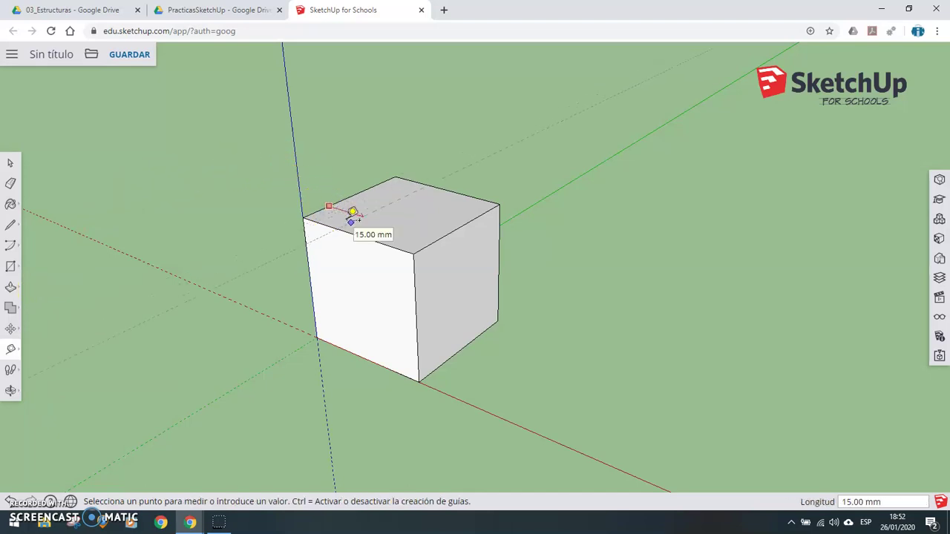
{"action": "mouse_move", "coordinate": [350, 216]}
{"action": "left_mouse_down"}
{"action": "mouse_move", "coordinate": [448, 398]}
{"action": "mouse_move", "coordinate": [468, 361]}
{"action": "mouse_move", "coordinate": [438, 288]}
{"action": "mouse_move", "coordinate": [371, 210]}
{"action": "left_mouse_up"}
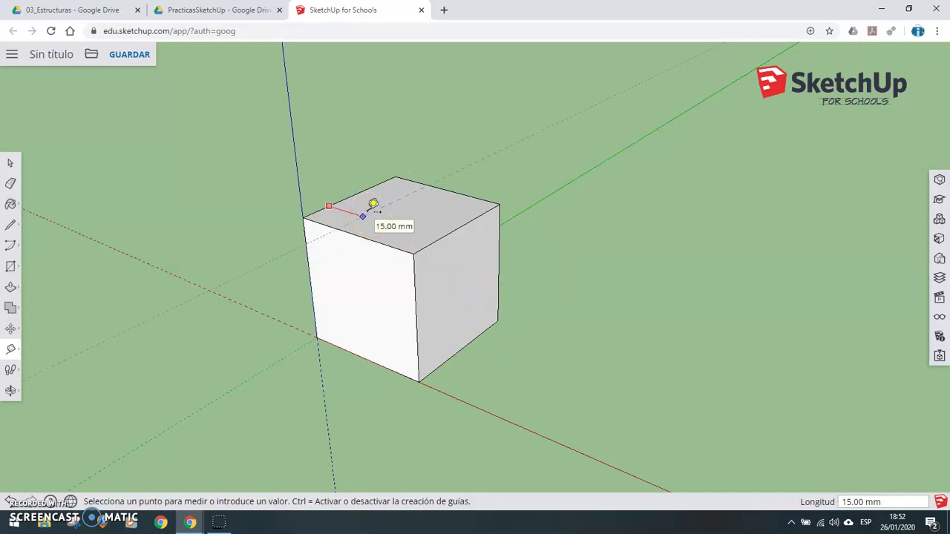
{"action": "type", "text": "15"}
{"action": "key", "text": "Return"}
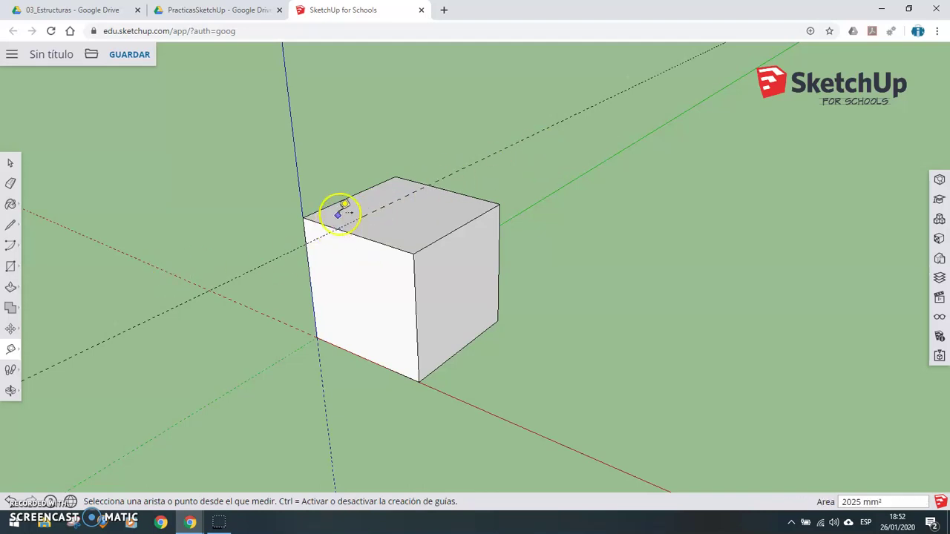
{"action": "left_click", "coordinate": [352, 193]}
{"action": "type", "text": "30"}
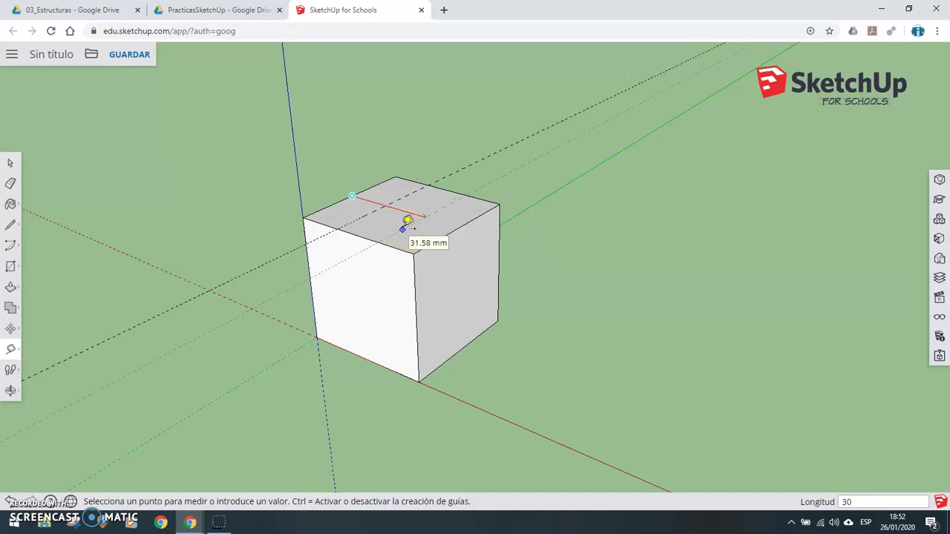
{"action": "key", "text": "Return"}
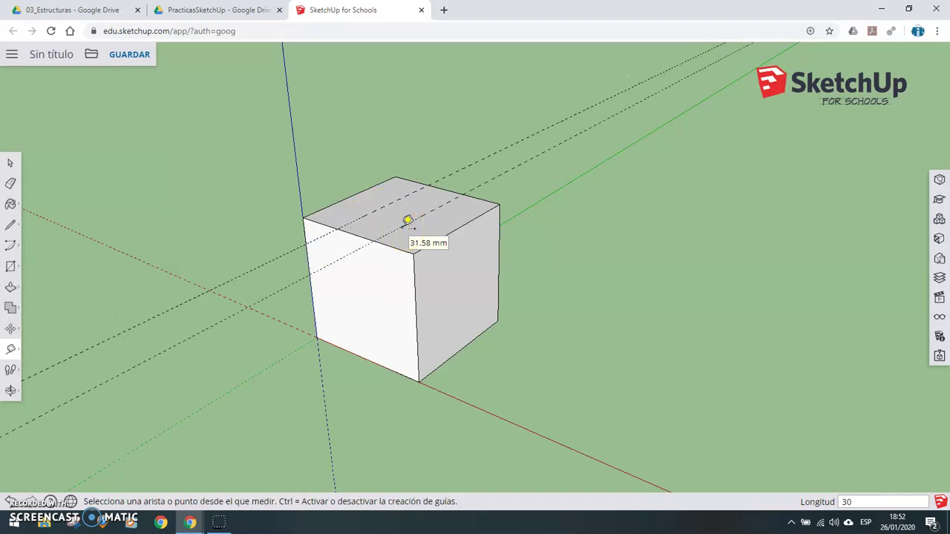
- Add guides 15 mm in from the top-front edge across the top face
{"action": "left_click", "coordinate": [398, 240]}
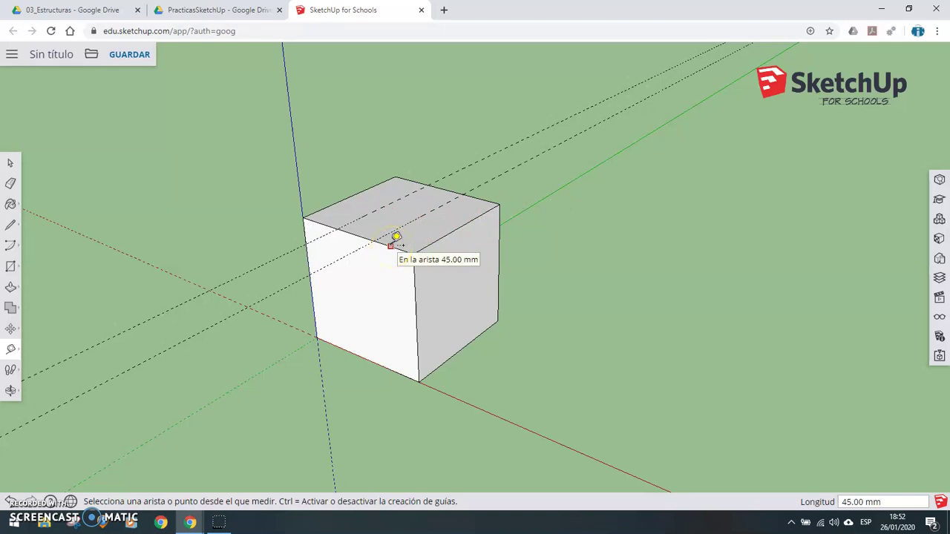
{"action": "left_click", "coordinate": [391, 245]}
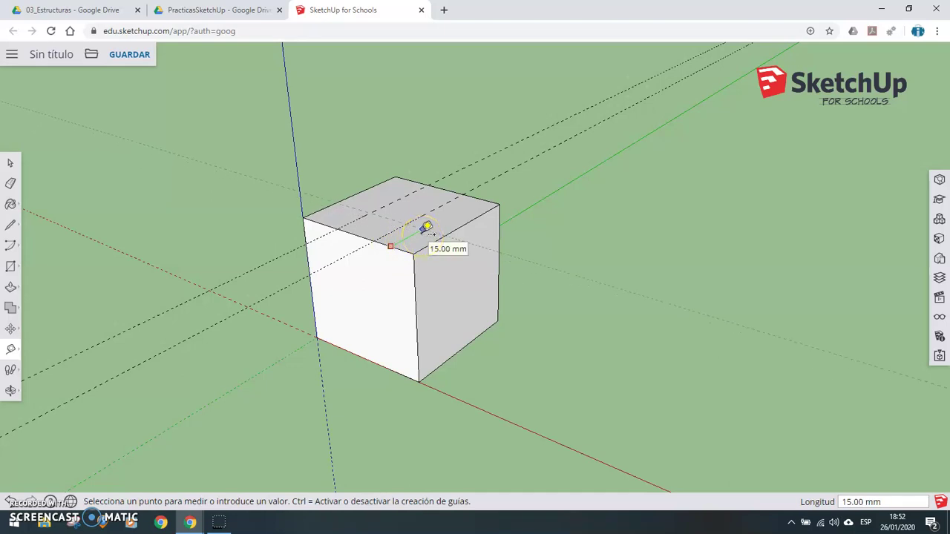
{"action": "left_click", "coordinate": [427, 227]}
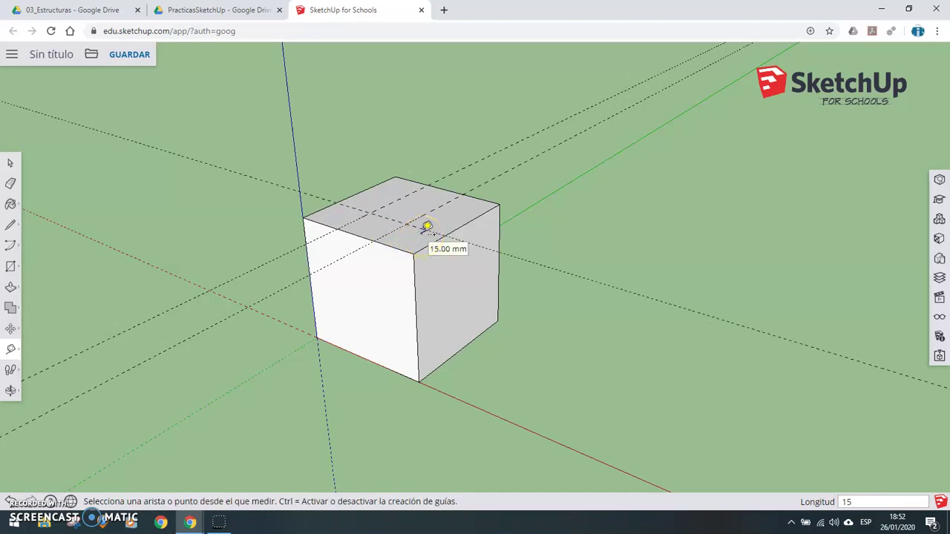
{"action": "left_click", "coordinate": [385, 244]}
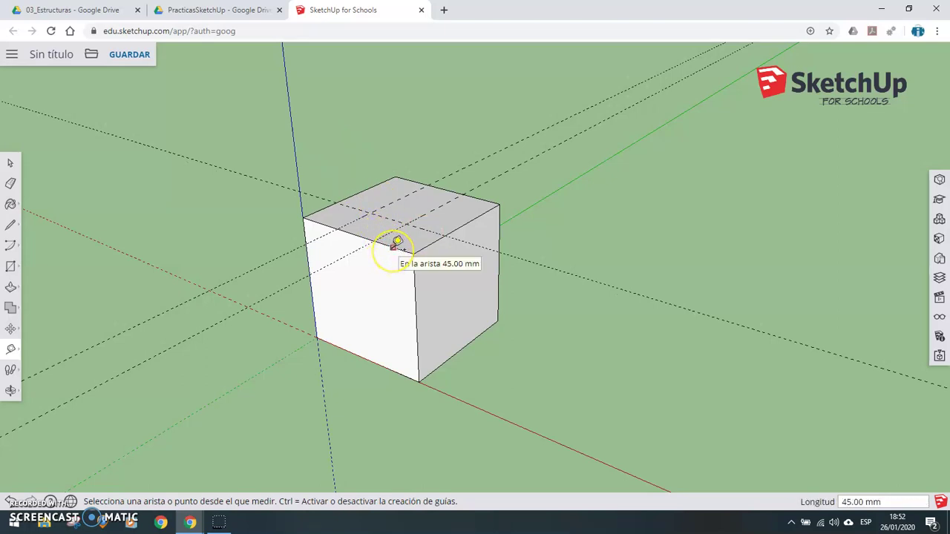
{"action": "left_click", "coordinate": [394, 246]}
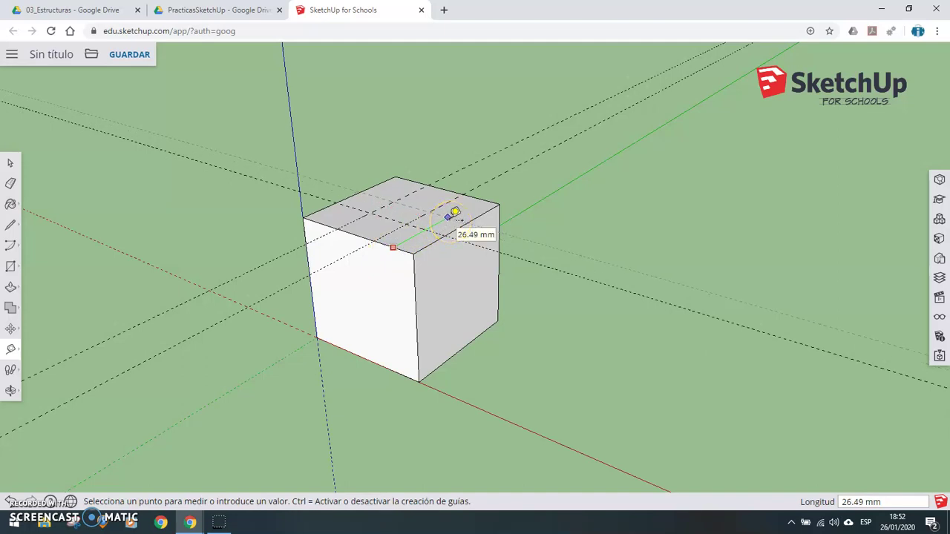
{"action": "key", "text": "Return"}
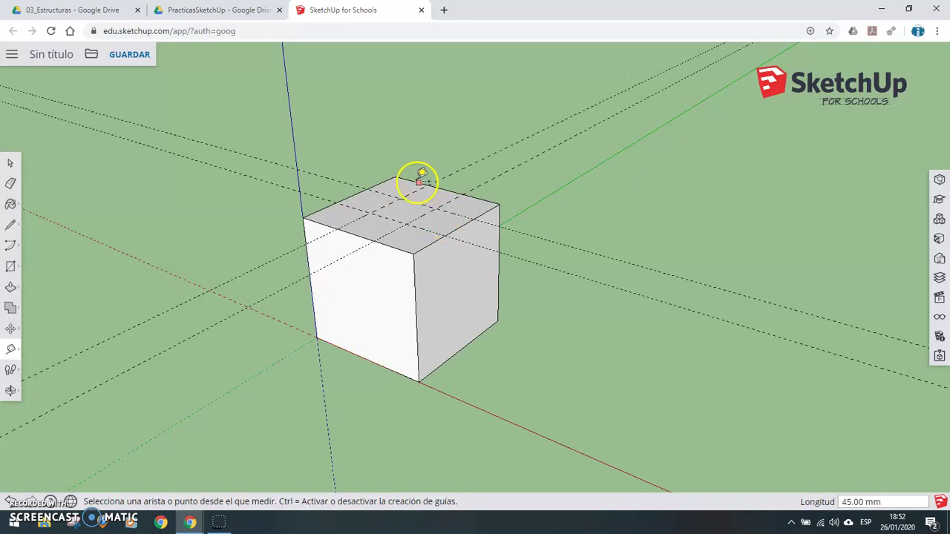
- Add guides across the side face, including one 30 mm above the bottom edge
{"action": "left_click", "coordinate": [478, 216]}
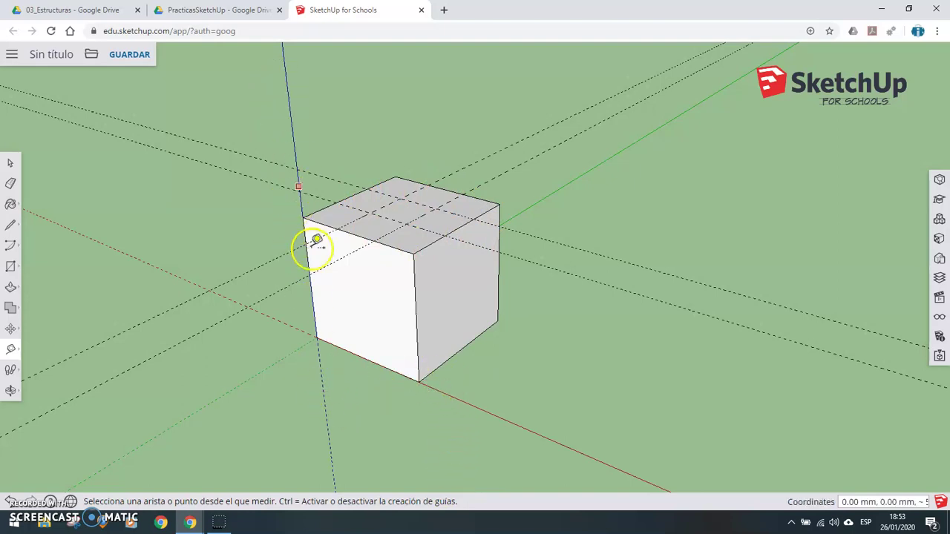
{"action": "left_click", "coordinate": [437, 368]}
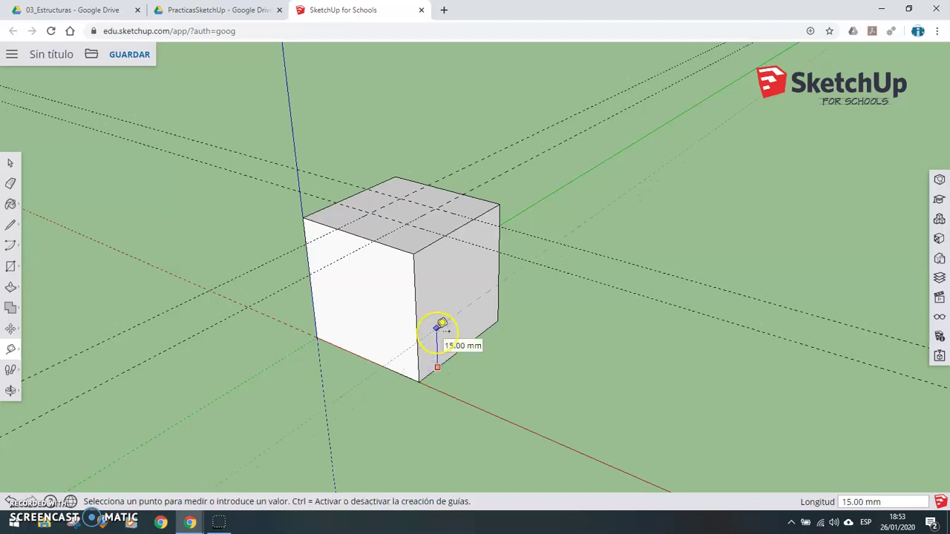
{"action": "key", "text": "Return"}
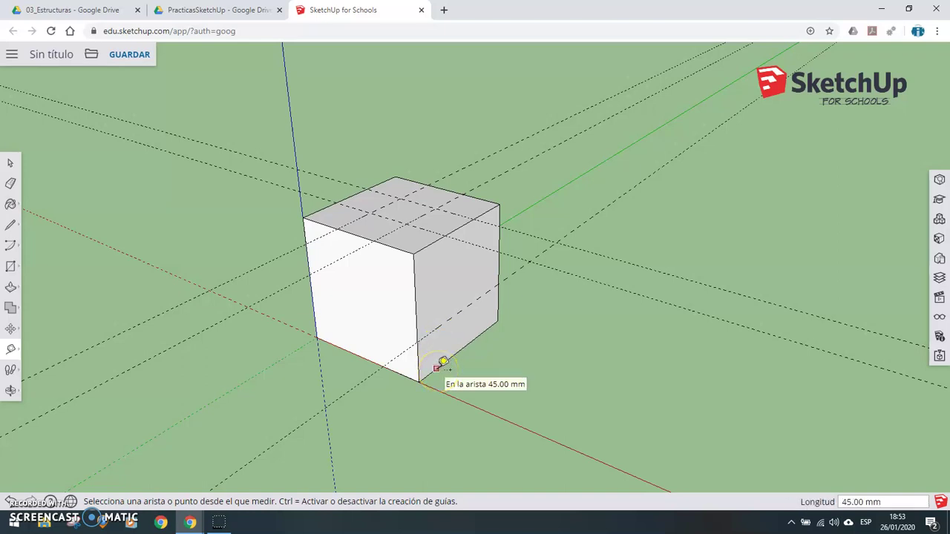
{"action": "left_click", "coordinate": [438, 367]}
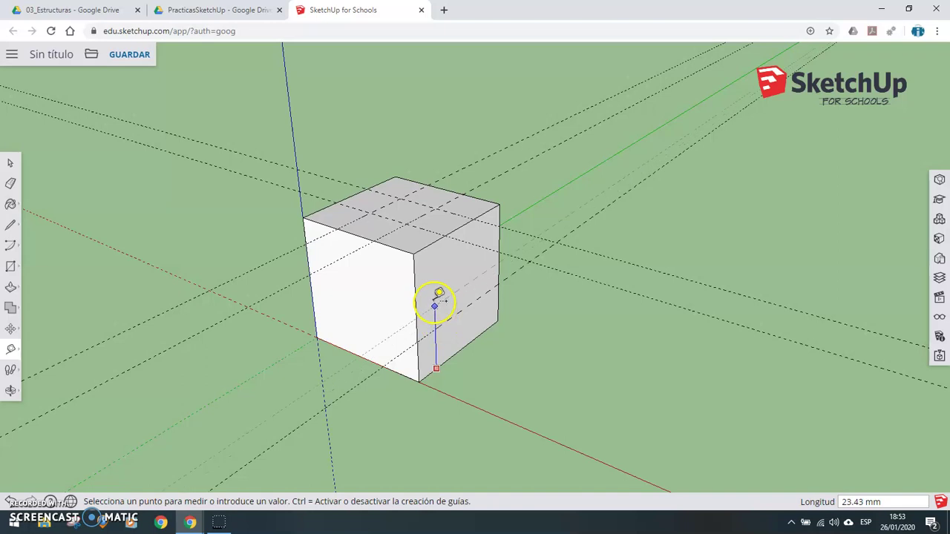
{"action": "type", "text": "30"}
{"action": "key", "text": "Return"}
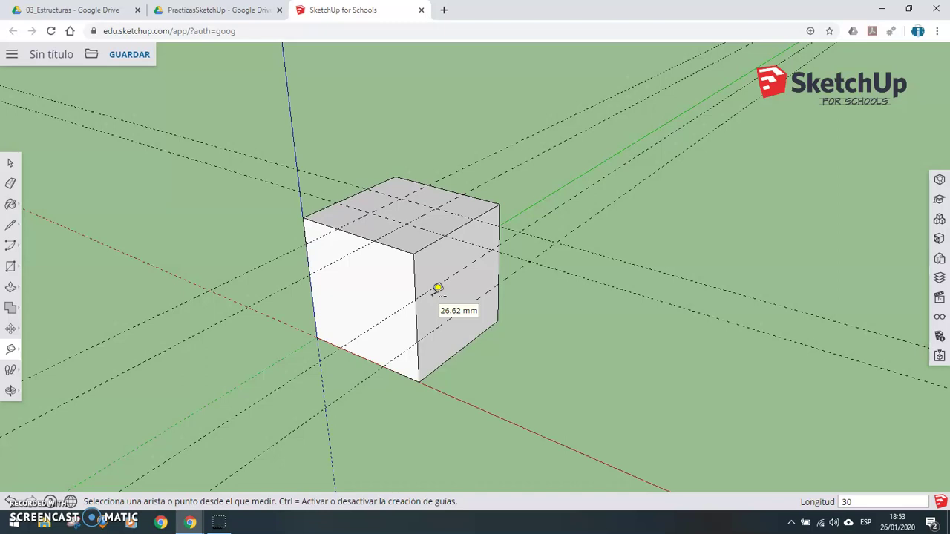
- Trace two lines along the guides across the top face, dividing it into squares
{"action": "left_click", "coordinate": [11, 225]}
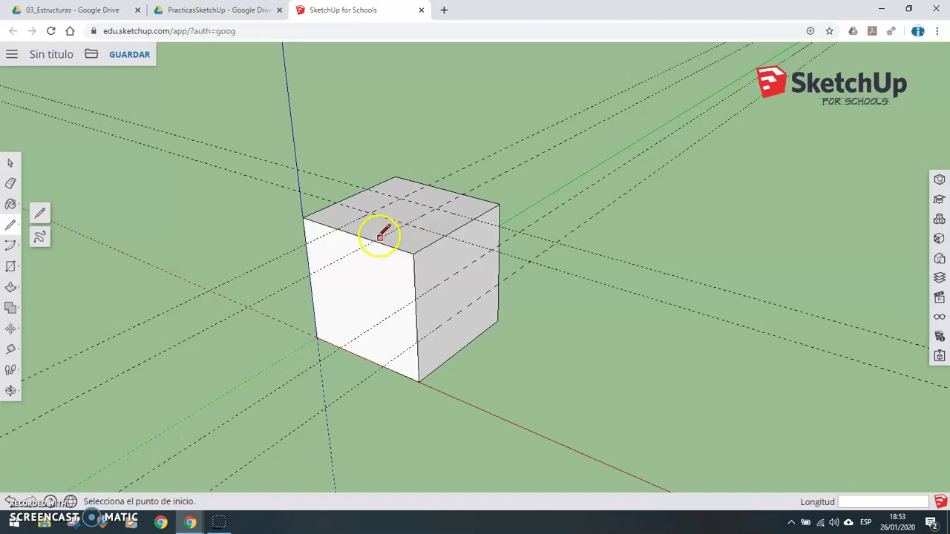
{"action": "left_click", "coordinate": [375, 240]}
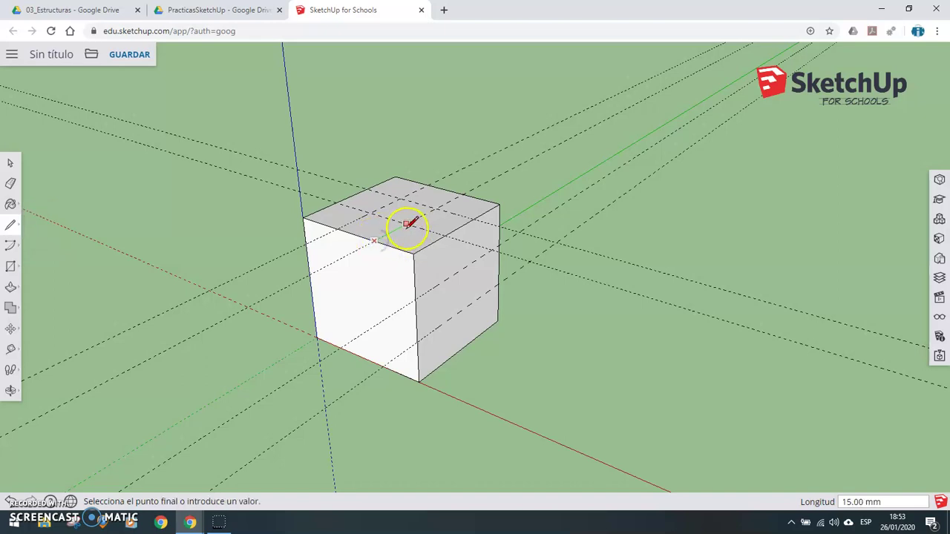
{"action": "left_click", "coordinate": [441, 233]}
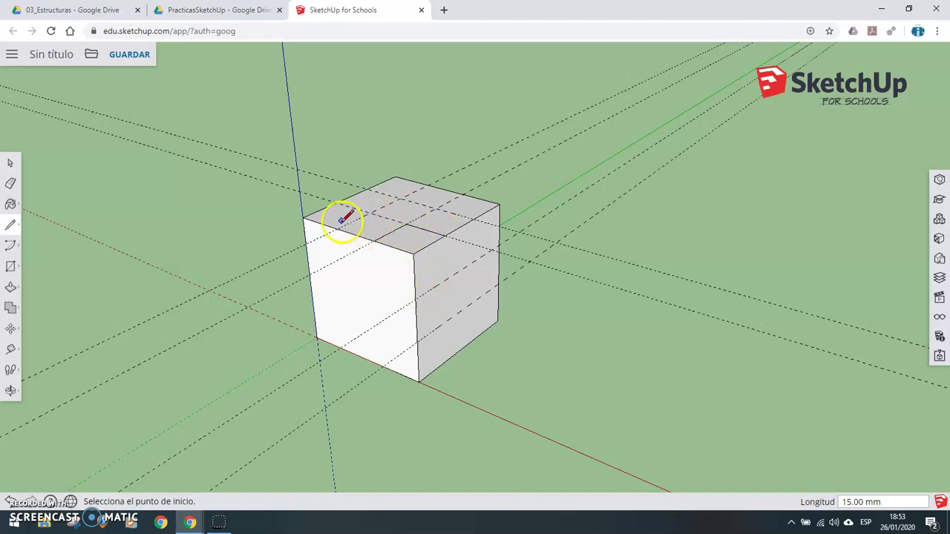
{"action": "left_click_drag", "start_coordinate": [361, 214], "coordinate": [395, 201]}
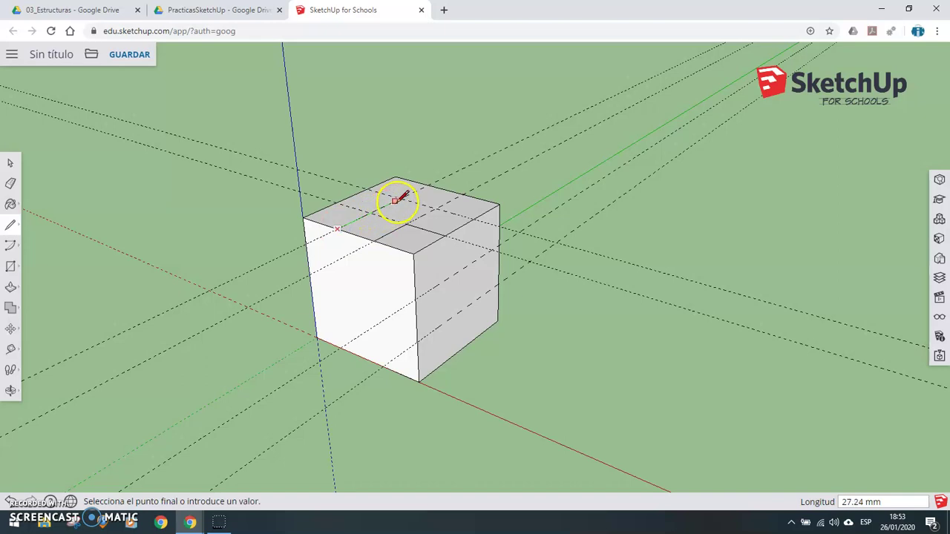
{"action": "left_click", "coordinate": [401, 197]}
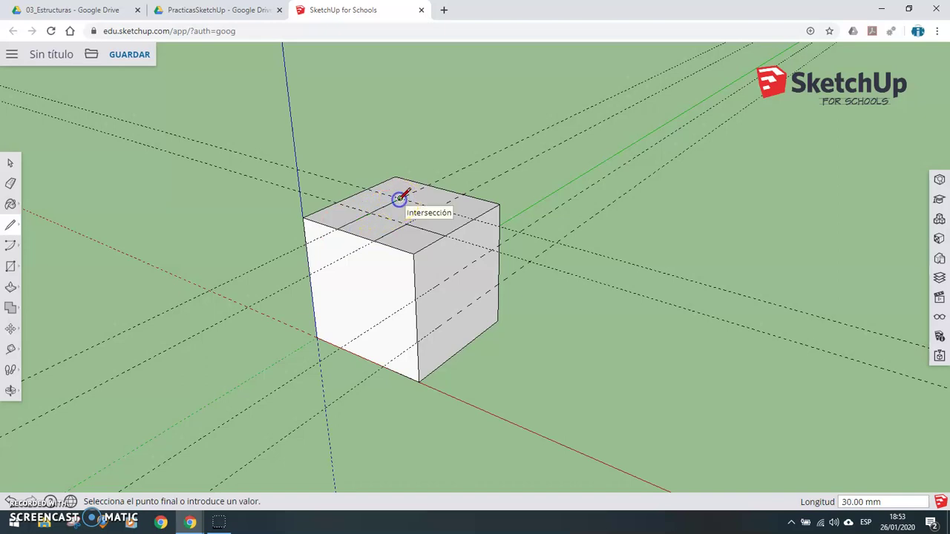
{"action": "left_click", "coordinate": [474, 217]}
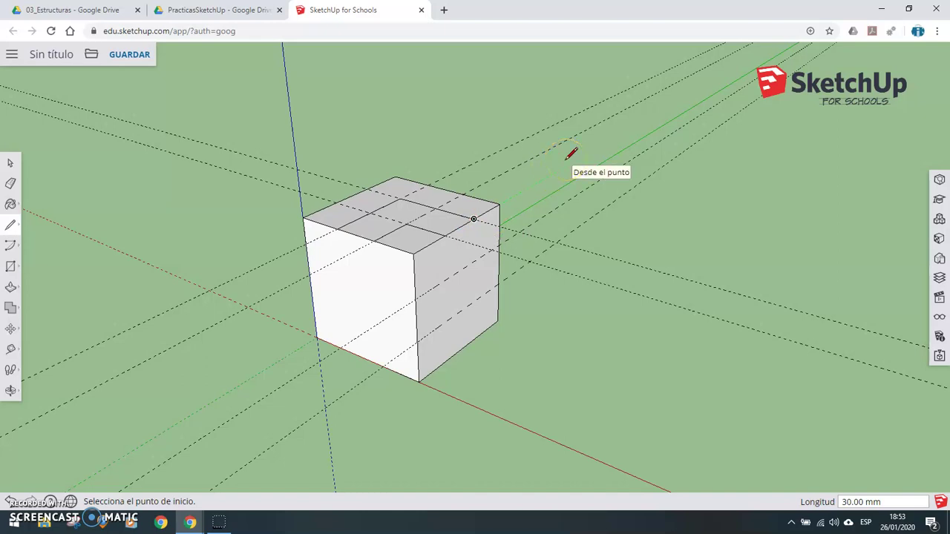
- Push the middle top tile down 30 mm and the front top area down 15 mm
{"action": "left_click", "coordinate": [10, 289]}
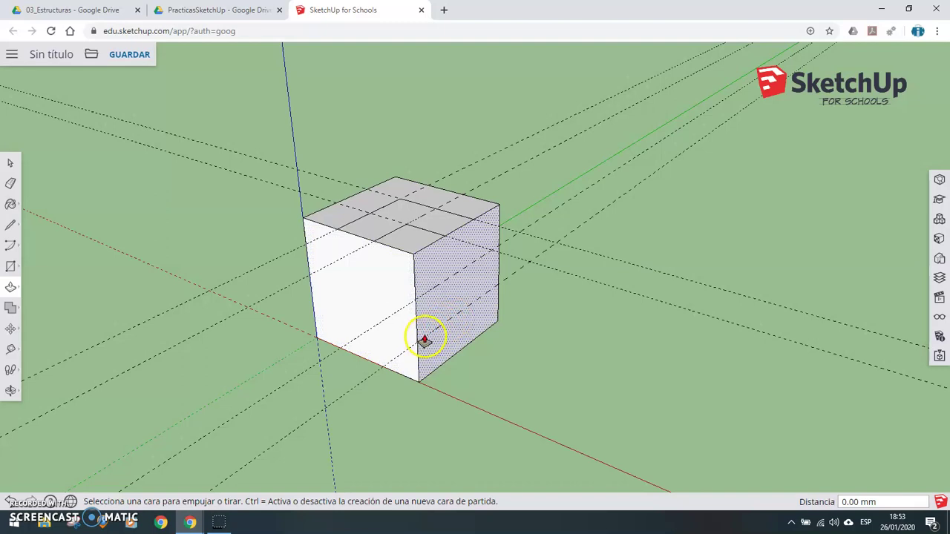
{"action": "left_click", "coordinate": [412, 238]}
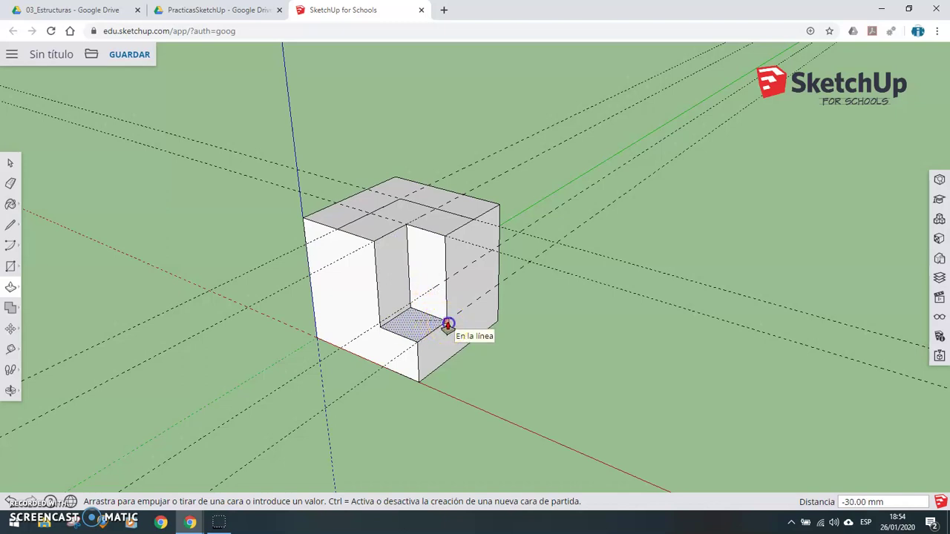
{"action": "left_click", "coordinate": [448, 325]}
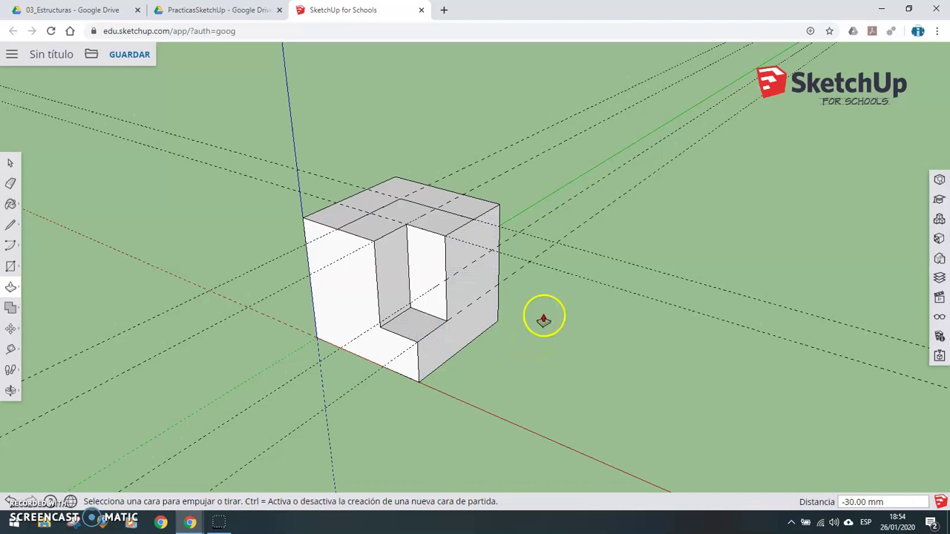
{"action": "left_click", "coordinate": [369, 223]}
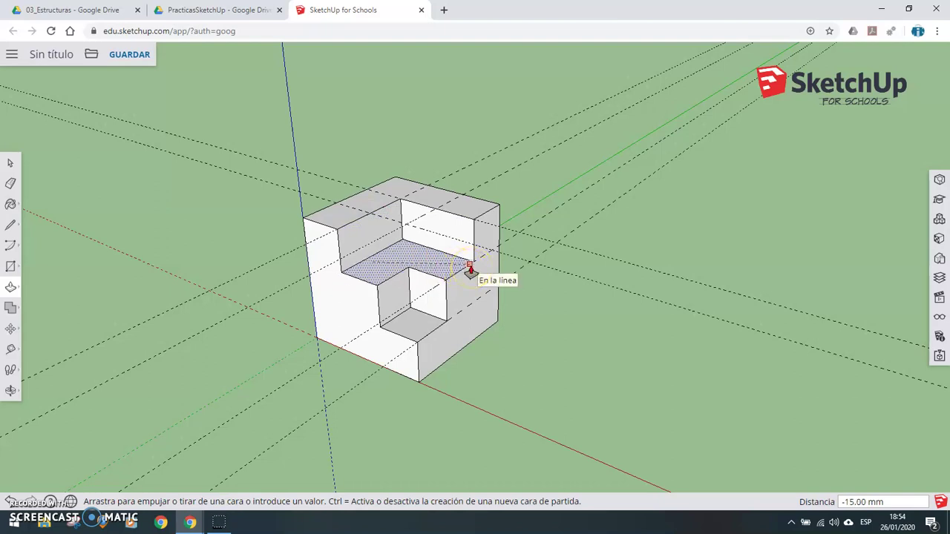
{"action": "left_click", "coordinate": [470, 270]}
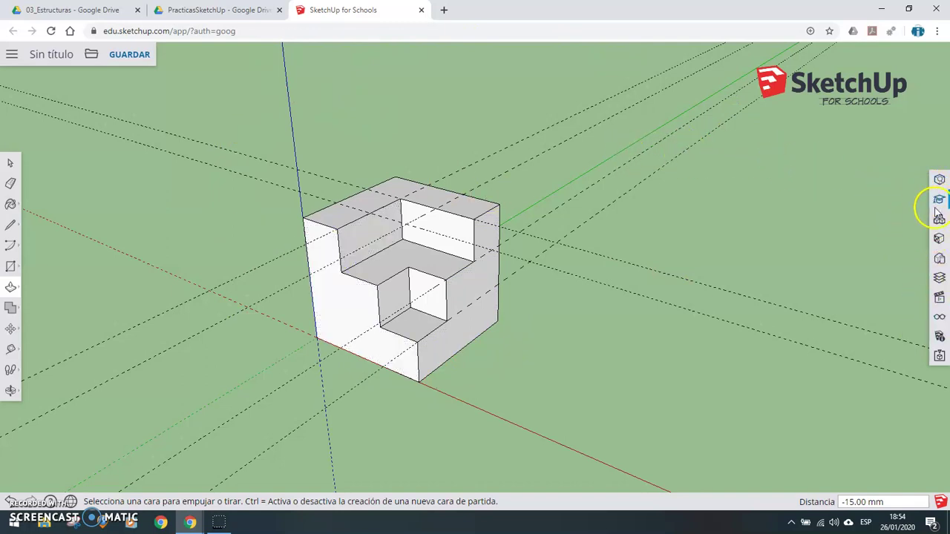
- Hide all guide lines by unchecking Guías in the Visualización panel
{"action": "left_click", "coordinate": [939, 320]}
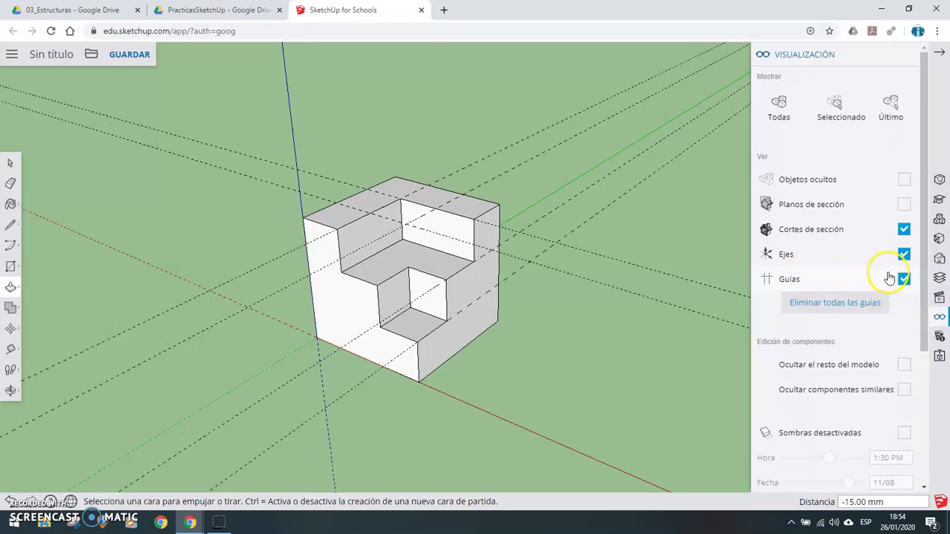
{"action": "left_click", "coordinate": [904, 279]}
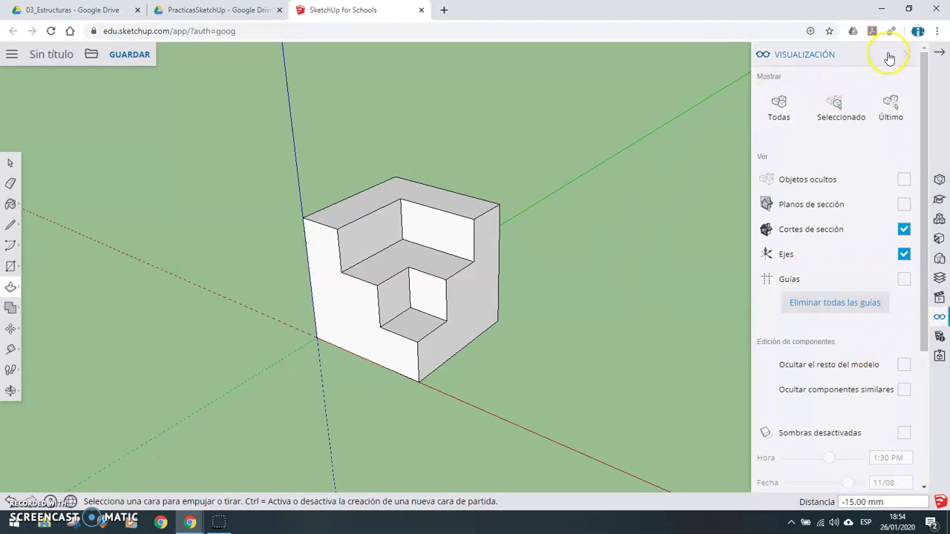
{"action": "left_click", "coordinate": [937, 54]}
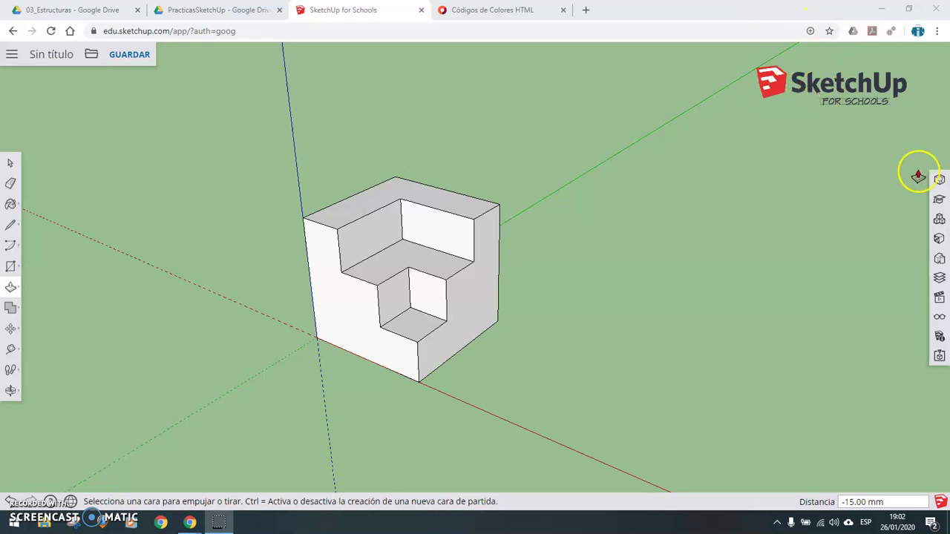
- Paint the right, front and inner vertical faces of the stepped solid red
{"action": "left_click", "coordinate": [939, 239]}
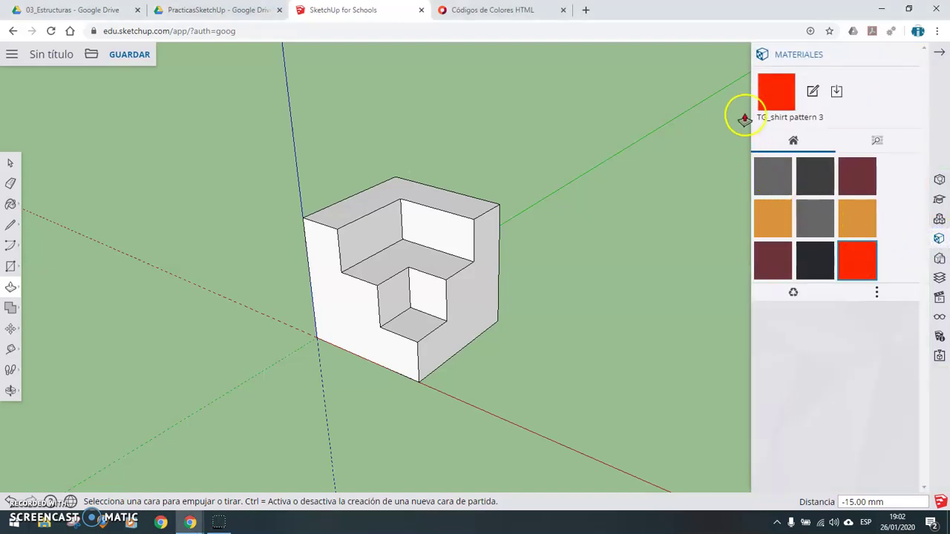
{"action": "left_click", "coordinate": [8, 204]}
{"action": "left_click", "coordinate": [465, 298]}
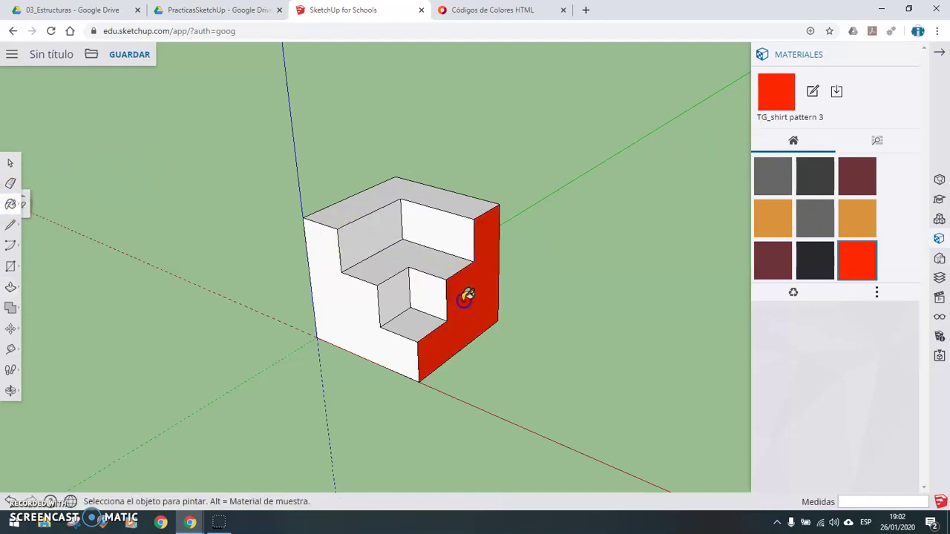
{"action": "left_click", "coordinate": [346, 305]}
{"action": "left_click", "coordinate": [906, 57]}
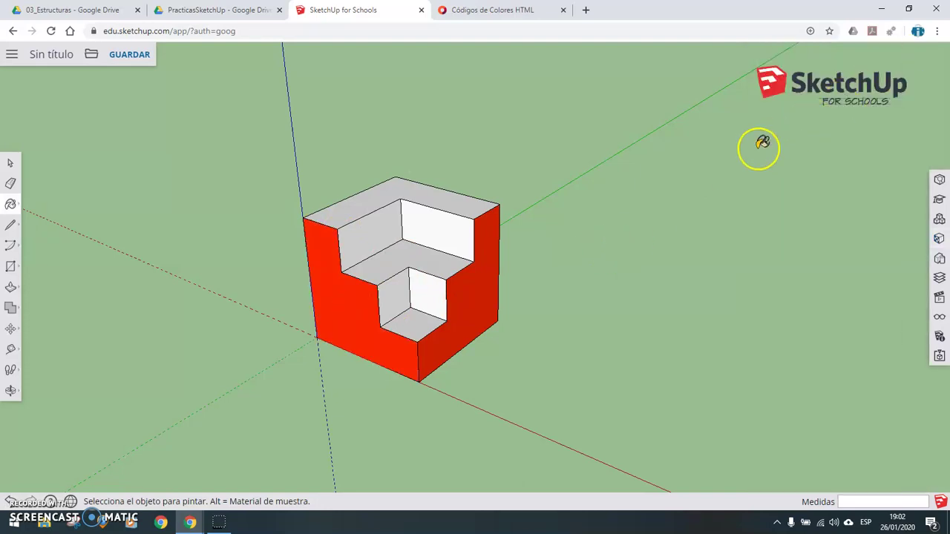
{"action": "left_click", "coordinate": [426, 295]}
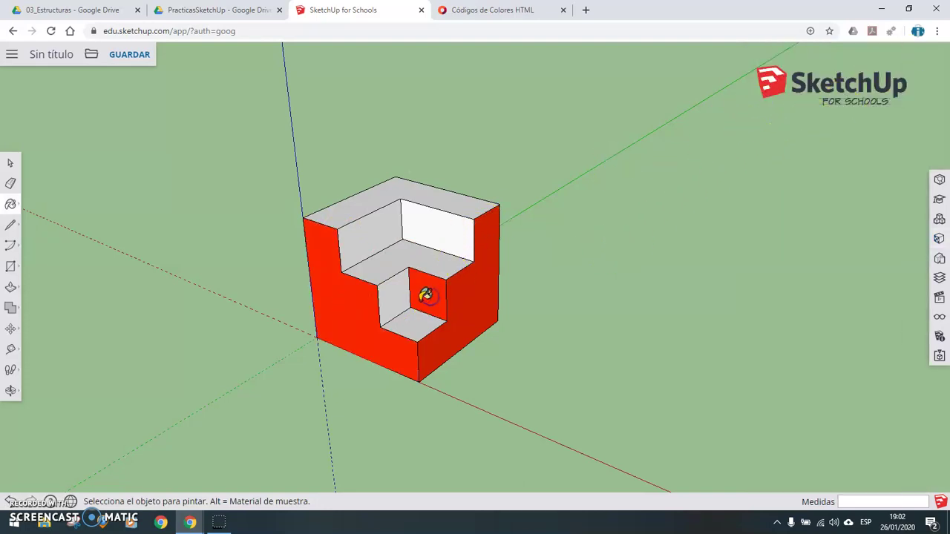
{"action": "left_click", "coordinate": [403, 299]}
{"action": "left_click", "coordinate": [383, 222]}
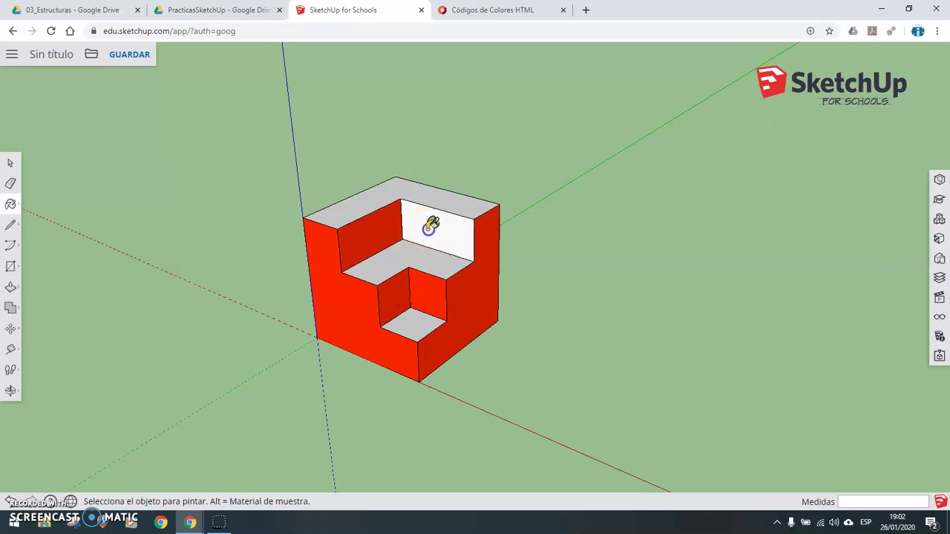
{"action": "left_click", "coordinate": [435, 226]}
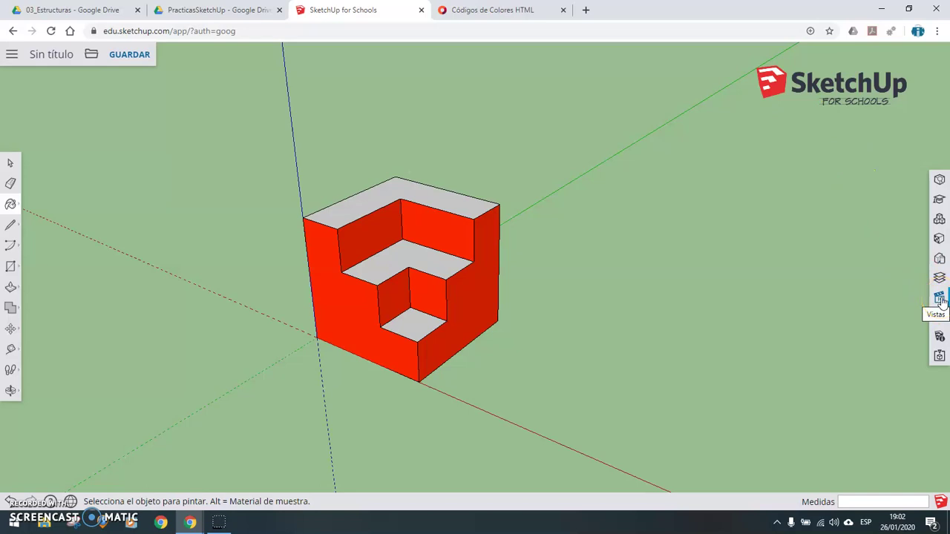
- Try the standard views in the Vistas panel and settle on the Front view
{"action": "left_click", "coordinate": [939, 297]}
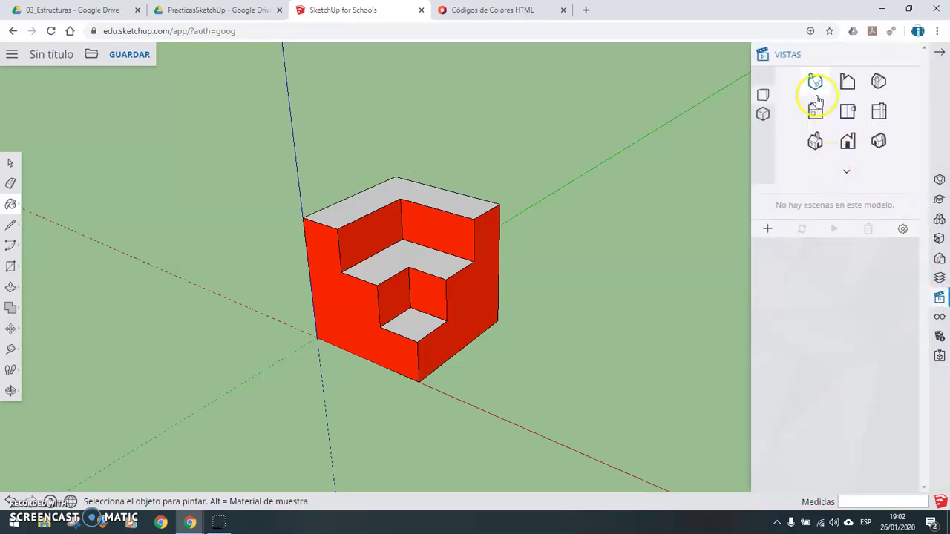
{"action": "left_click", "coordinate": [815, 82]}
{"action": "left_click", "coordinate": [847, 82]}
{"action": "left_click", "coordinate": [878, 81]}
{"action": "left_click", "coordinate": [816, 111]}
{"action": "left_click", "coordinate": [848, 113]}
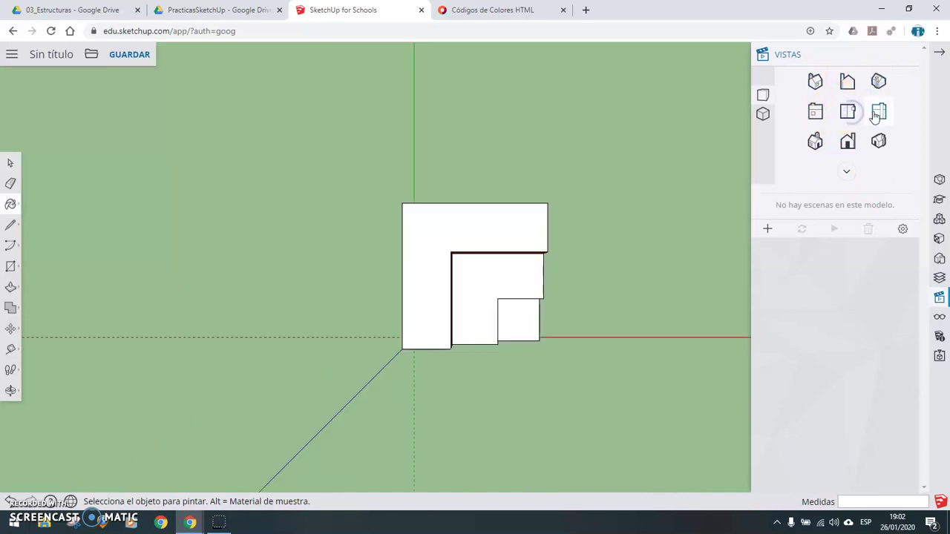
{"action": "left_click", "coordinate": [879, 111]}
{"action": "left_click", "coordinate": [815, 141]}
{"action": "left_click", "coordinate": [846, 144]}
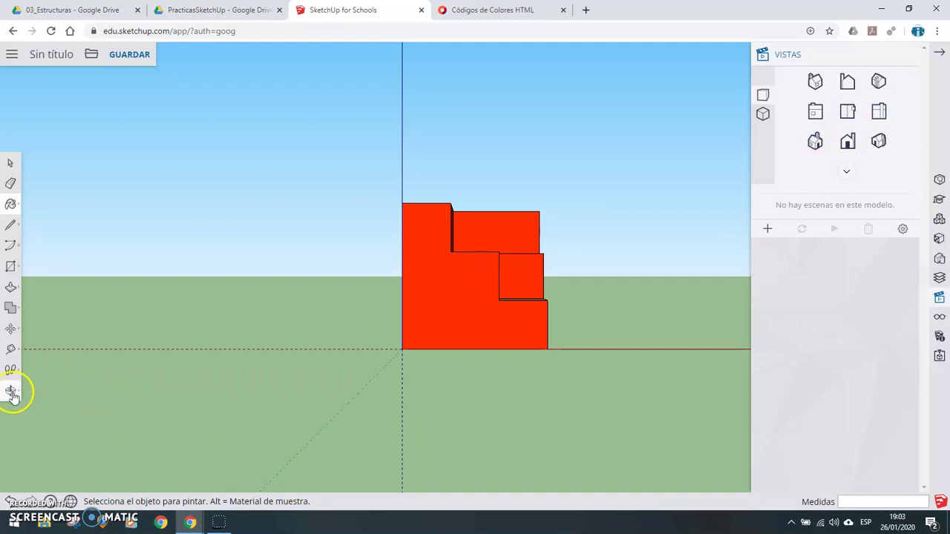
- With the Dimension tool, dimension the lowest step height as 15.00 mm
{"action": "left_click", "coordinate": [12, 348]}
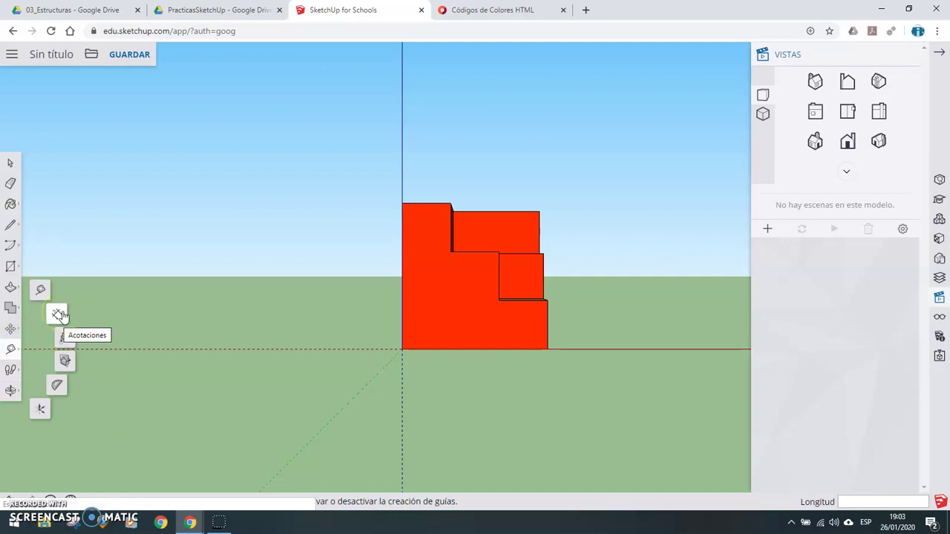
{"action": "left_click", "coordinate": [61, 316]}
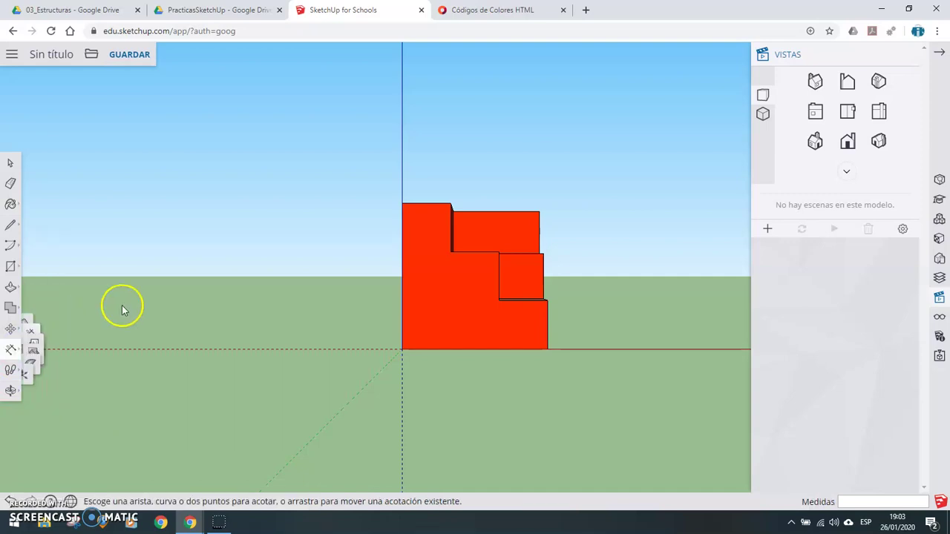
{"action": "left_click", "coordinate": [547, 349]}
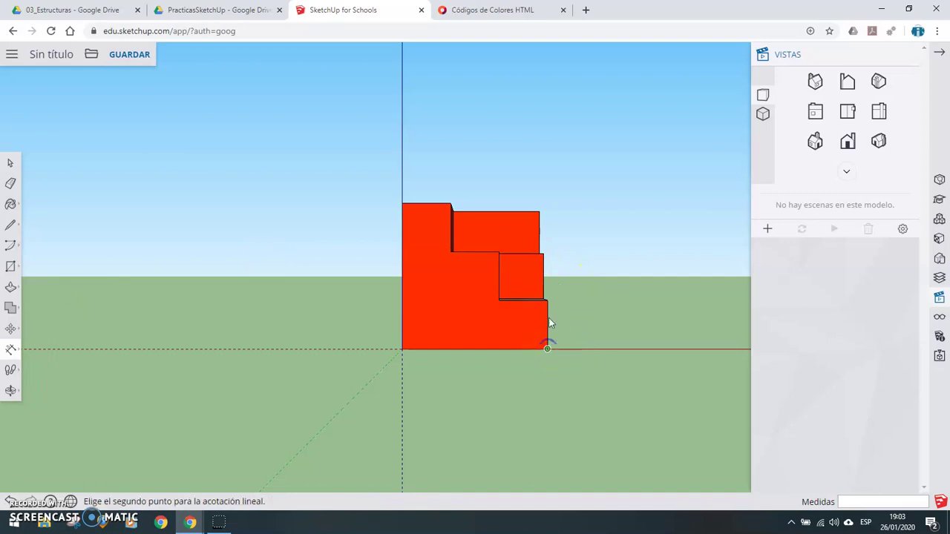
{"action": "left_click", "coordinate": [547, 301]}
{"action": "left_click", "coordinate": [576, 305]}
{"action": "left_click", "coordinate": [578, 307]}
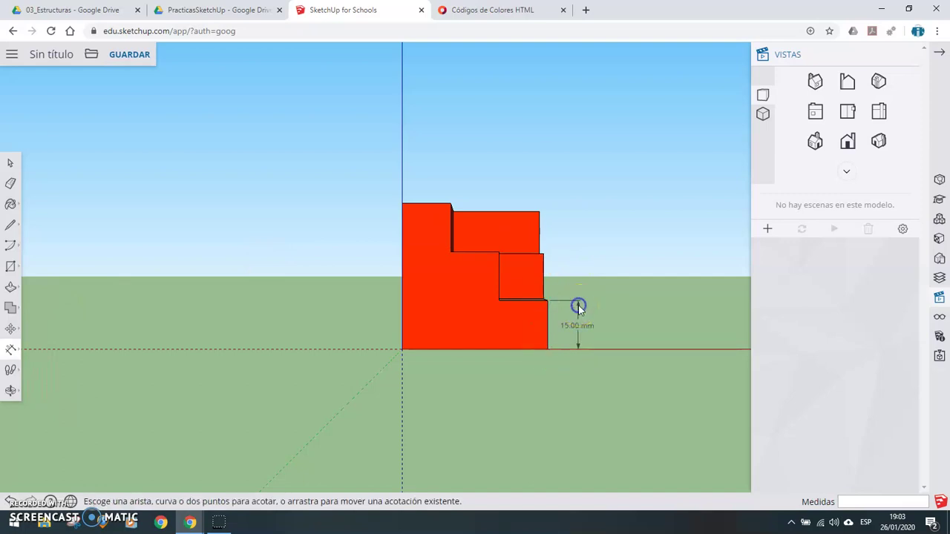
- Add the 30.00 mm and 45.00 mm height dimensions on the right side
{"action": "left_click", "coordinate": [548, 348]}
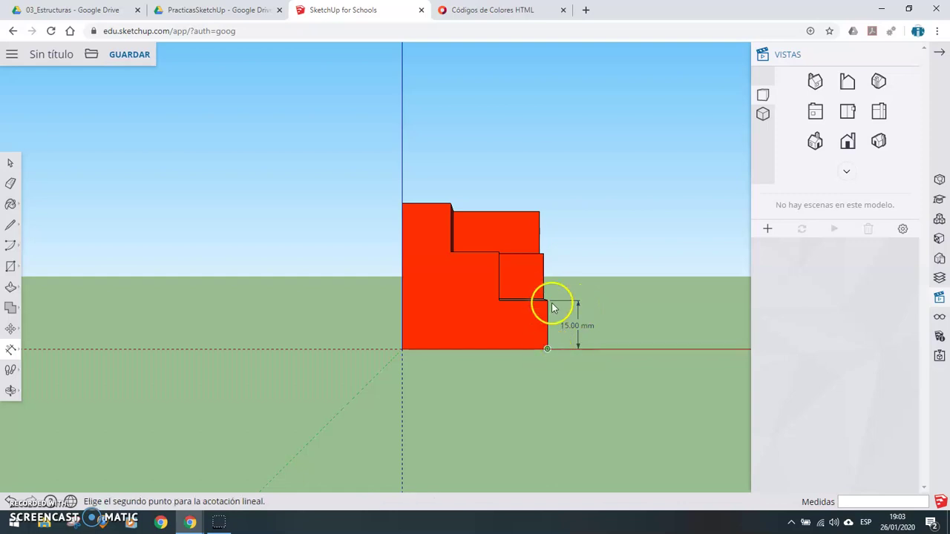
{"action": "left_click", "coordinate": [544, 254]}
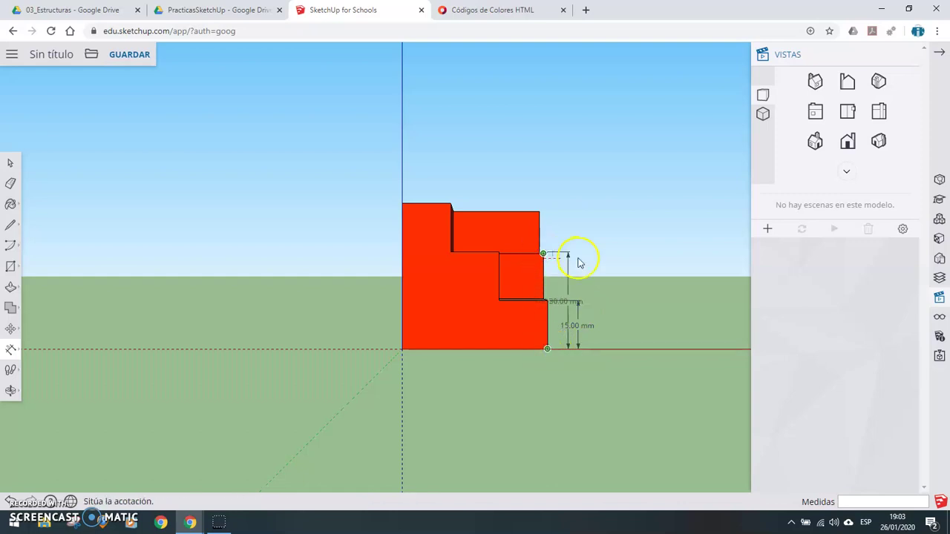
{"action": "left_click", "coordinate": [609, 269]}
{"action": "left_click", "coordinate": [548, 349]}
{"action": "left_click", "coordinate": [539, 211]}
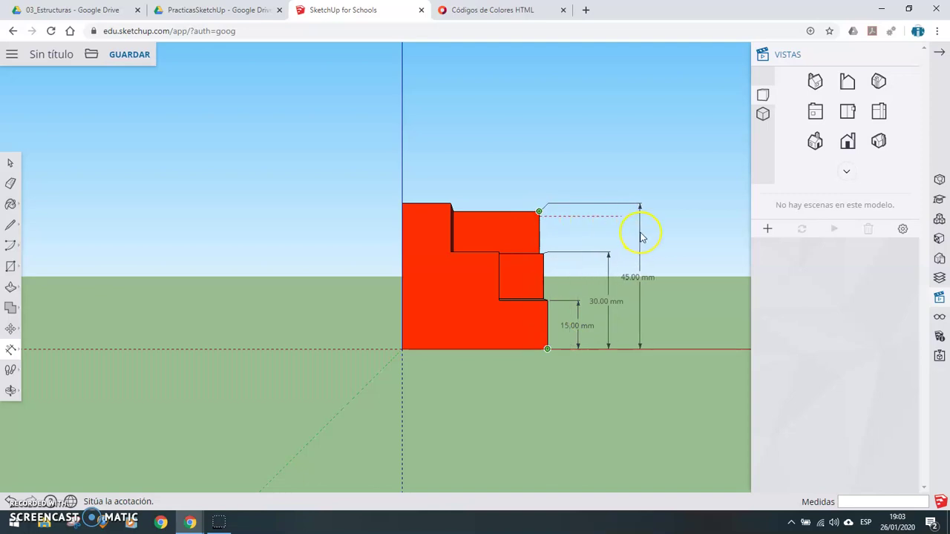
{"action": "left_click", "coordinate": [640, 234]}
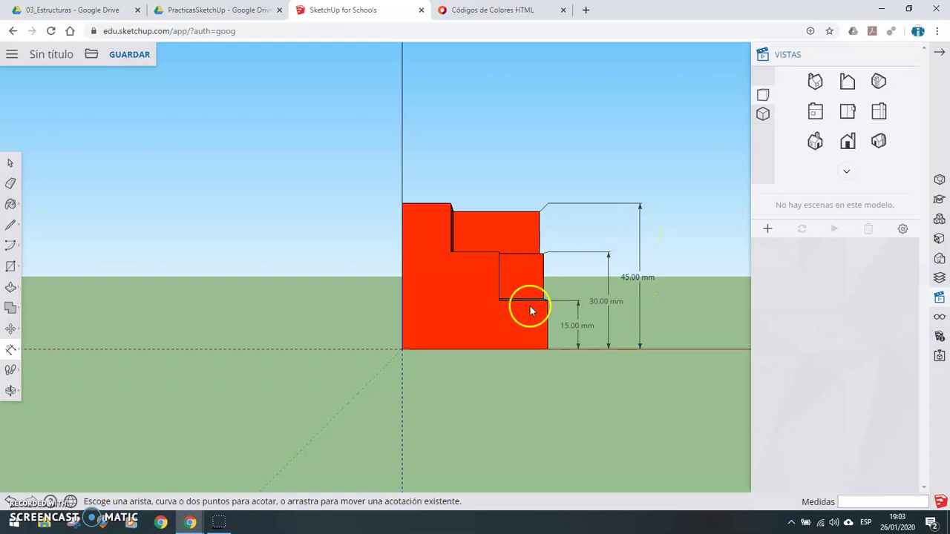
- Add a 15.00 mm width dimension above the top and close the Vistas panel
{"action": "left_click", "coordinate": [404, 202]}
{"action": "left_click", "coordinate": [450, 203]}
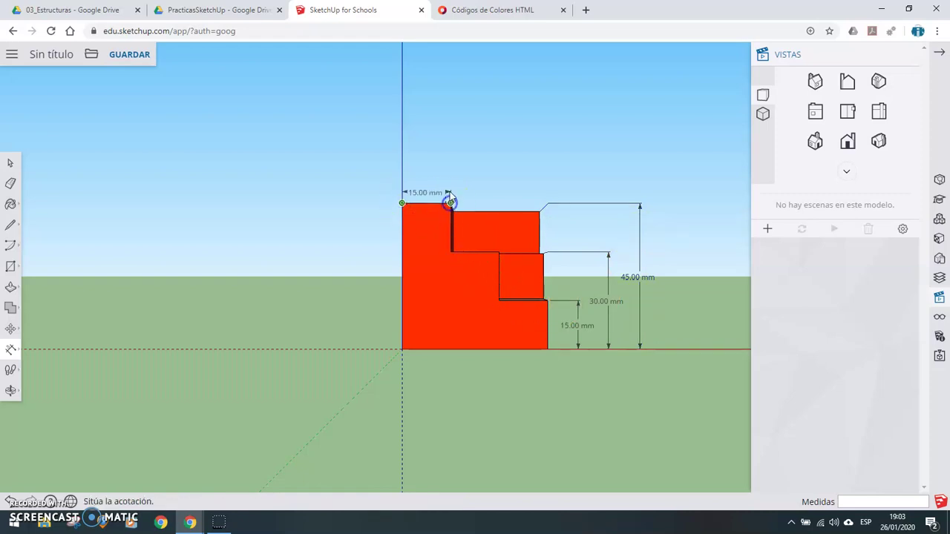
{"action": "left_click", "coordinate": [450, 178]}
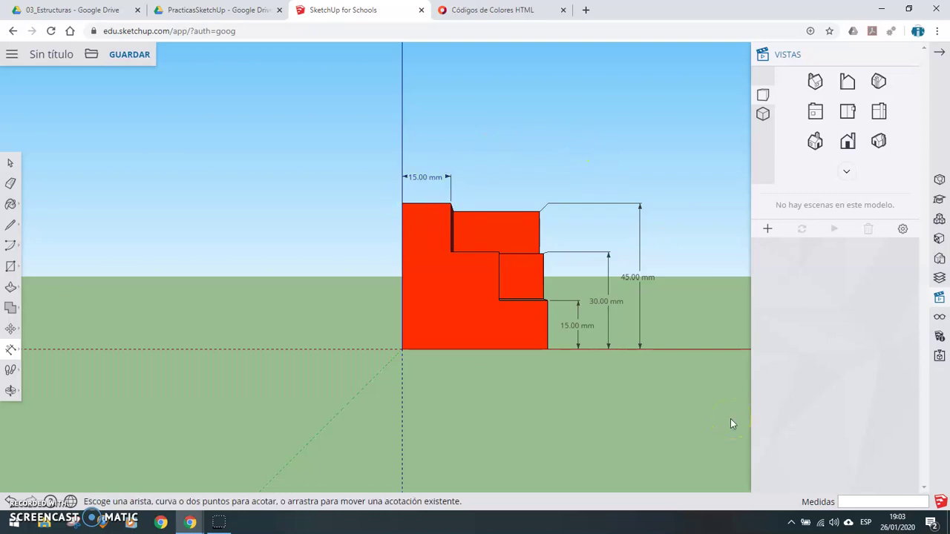
{"action": "left_click", "coordinate": [899, 59]}
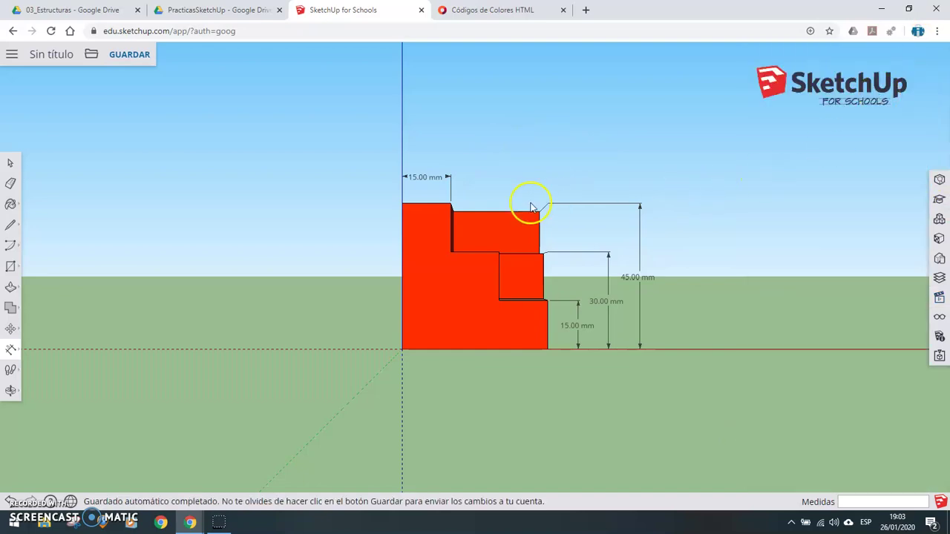
- Start saving the model and name it Practica002MLM
{"action": "left_click", "coordinate": [126, 58]}
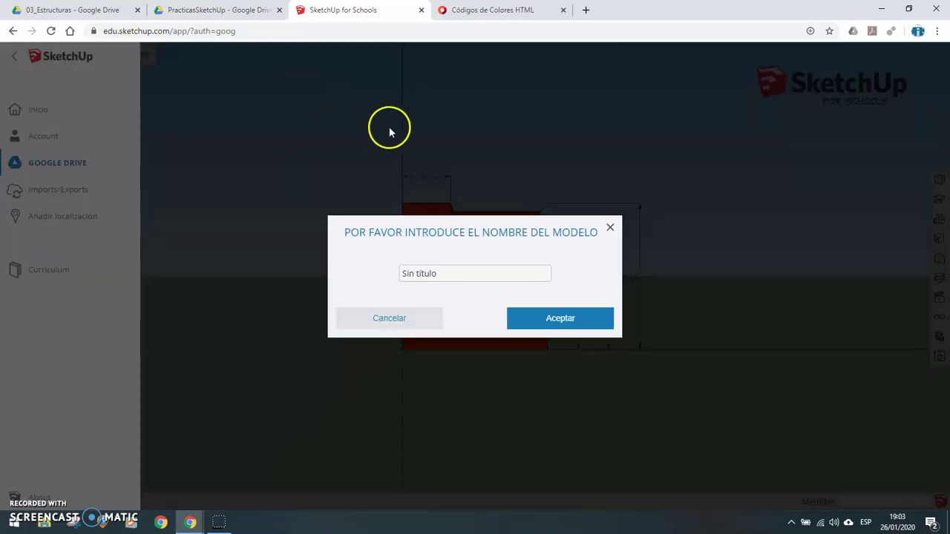
{"action": "left_click", "coordinate": [448, 277]}
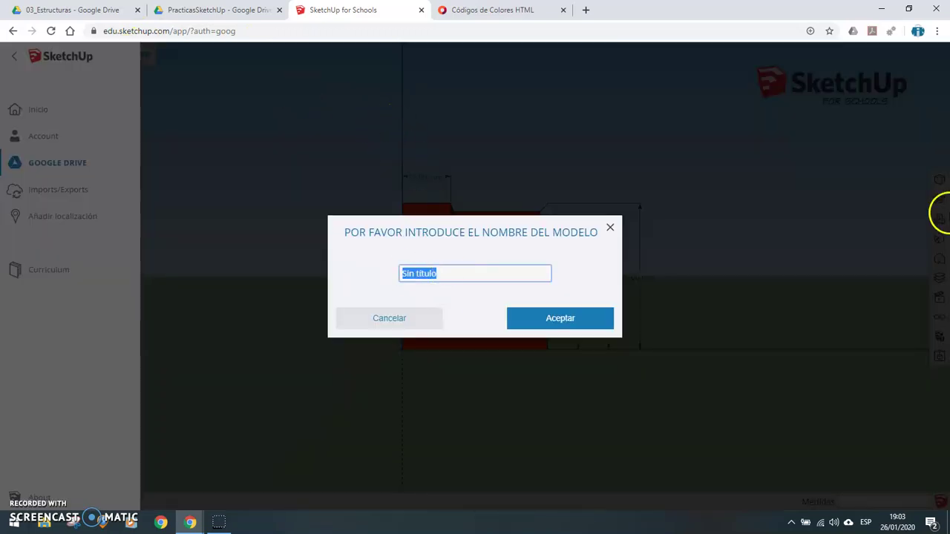
{"action": "type", "text": "Practica002MLM"}
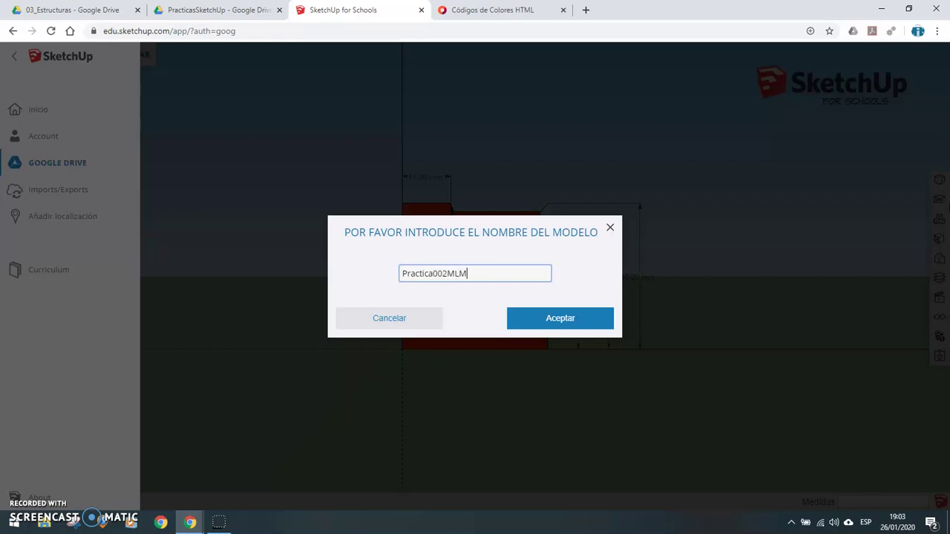
{"action": "left_click", "coordinate": [579, 319]}
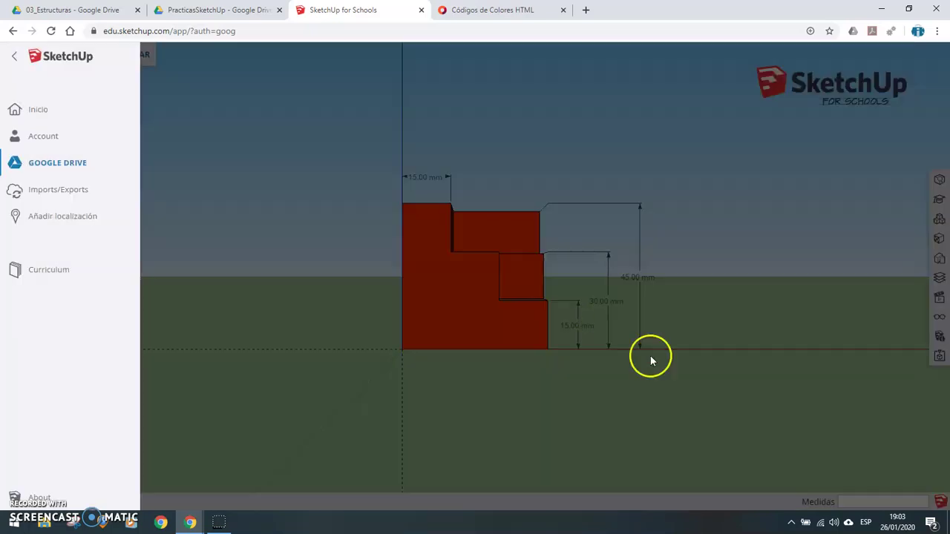
- Save it into the PracticasSketchUp folder inside 07_Material
{"action": "left_click", "coordinate": [45, 115]}
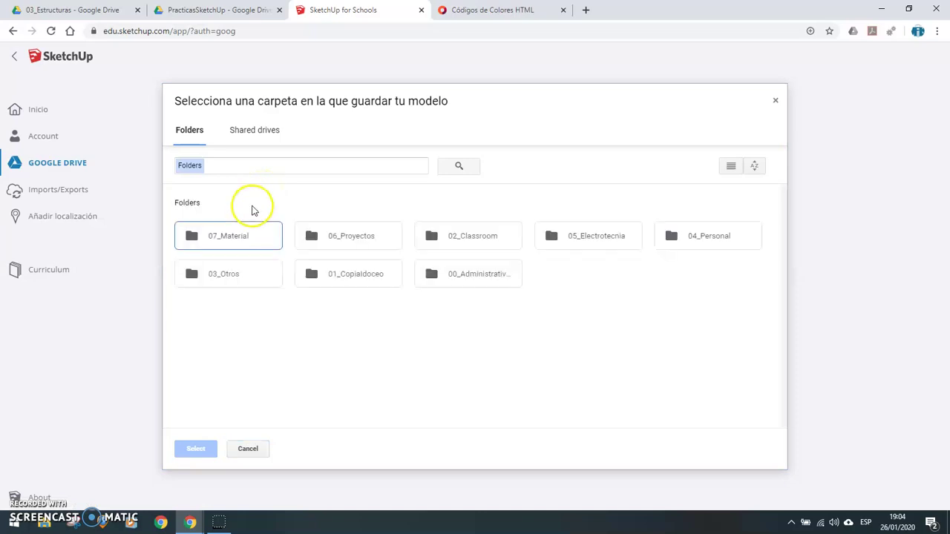
{"action": "left_click", "coordinate": [250, 241]}
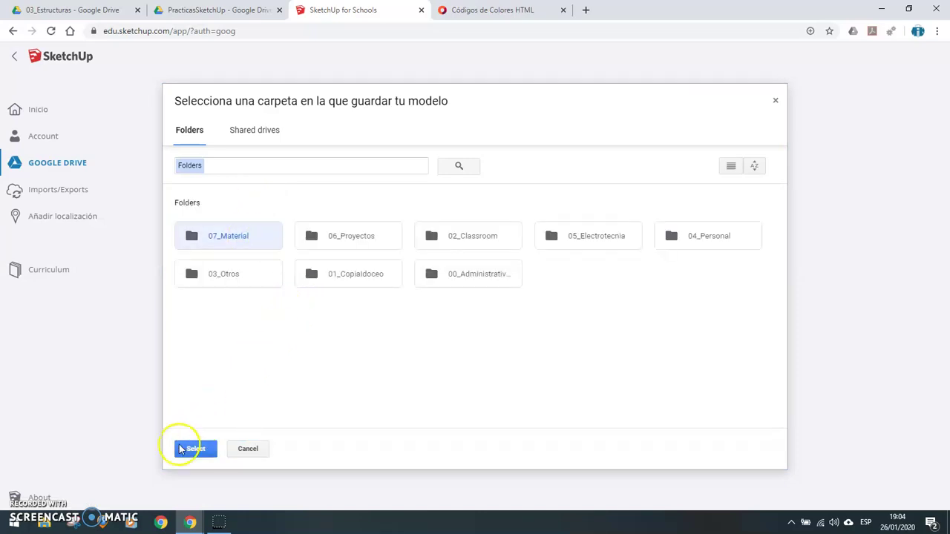
{"action": "double_click", "coordinate": [248, 236]}
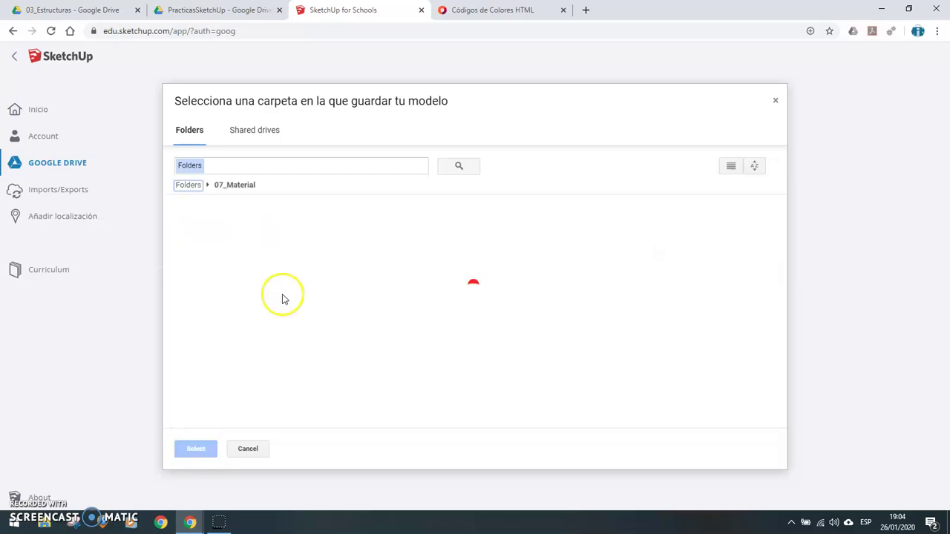
{"action": "left_click", "coordinate": [248, 256]}
{"action": "left_click", "coordinate": [199, 449]}
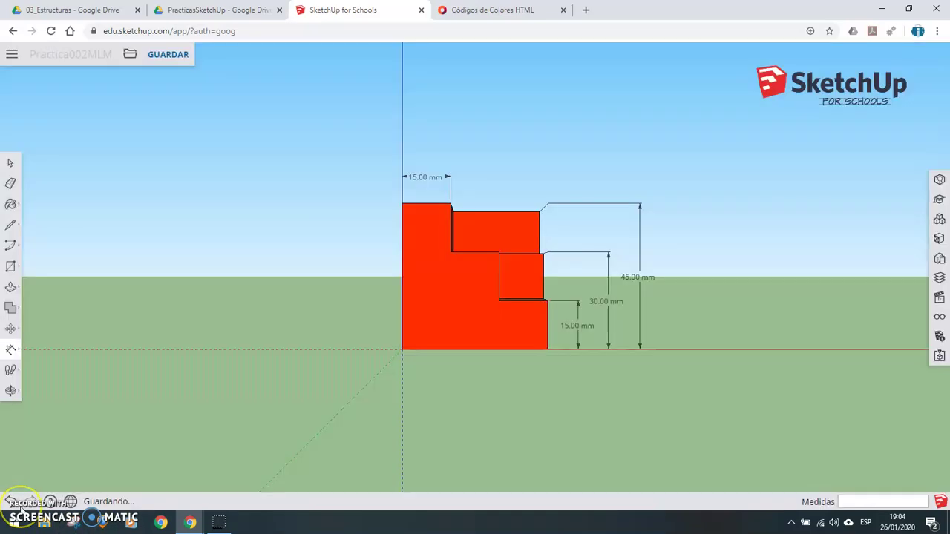
- Export the model as Practica002MLM.stl by direct download
{"action": "left_click", "coordinate": [131, 55]}
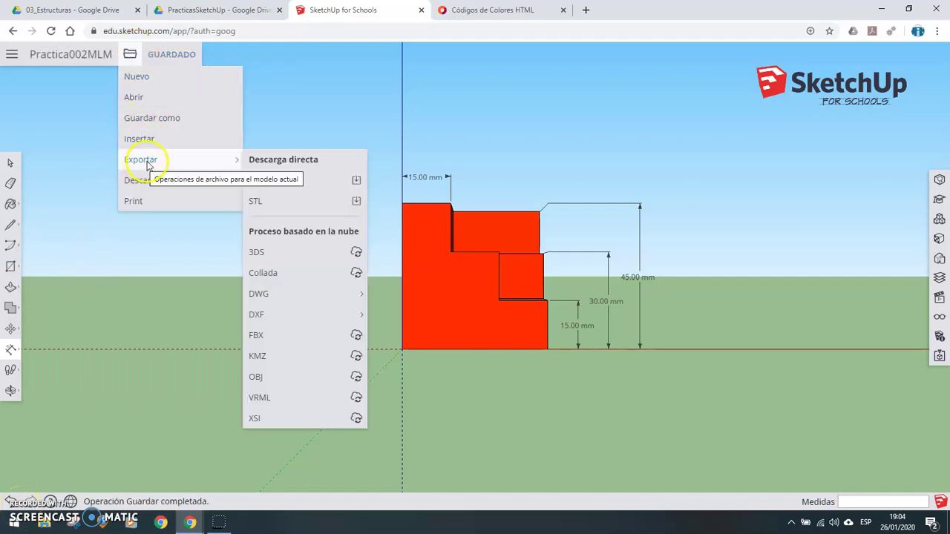
{"action": "mouse_move", "coordinate": [141, 160]}
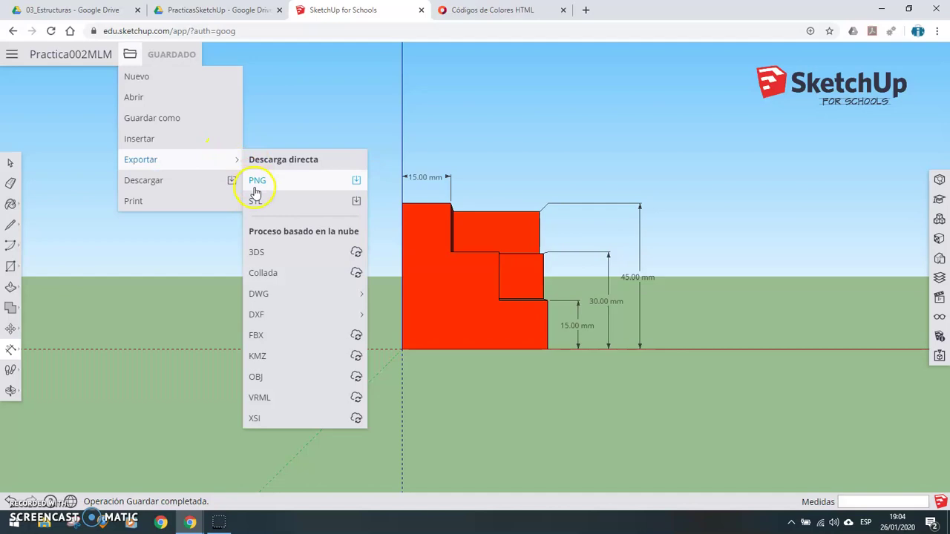
{"action": "left_click", "coordinate": [255, 198]}
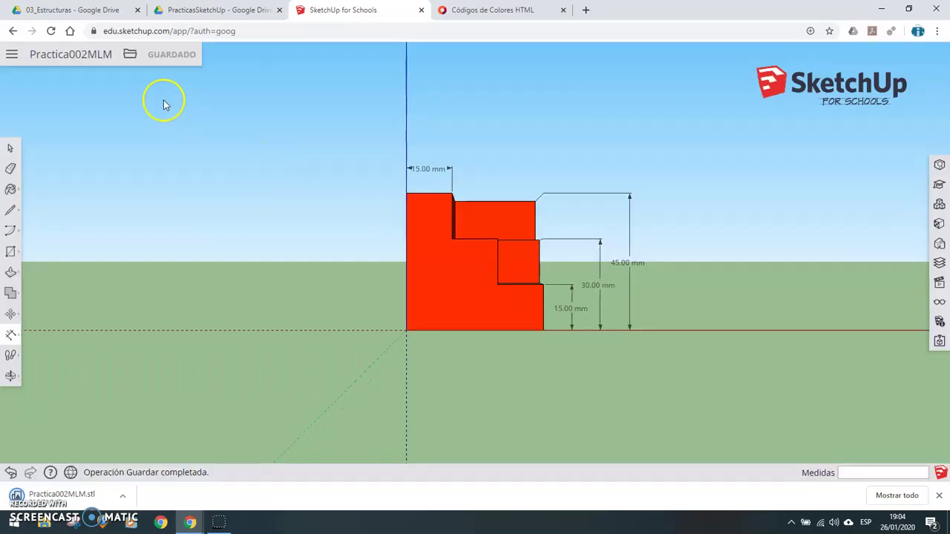
{"action": "left_click", "coordinate": [128, 54]}
{"action": "mouse_move", "coordinate": [158, 160]}
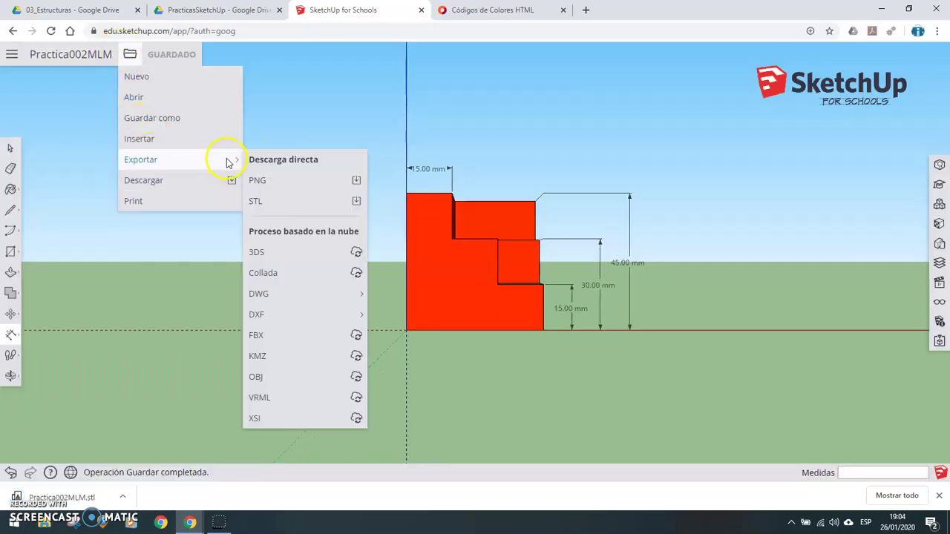
- Export the front view as Practica002MLM.png with a transparent background
{"action": "left_click", "coordinate": [270, 187]}
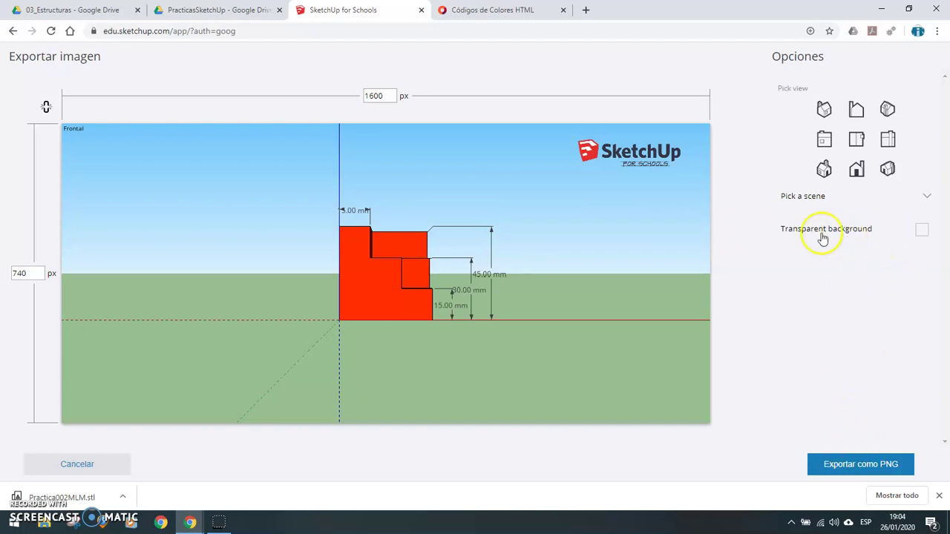
{"action": "left_click", "coordinate": [920, 234]}
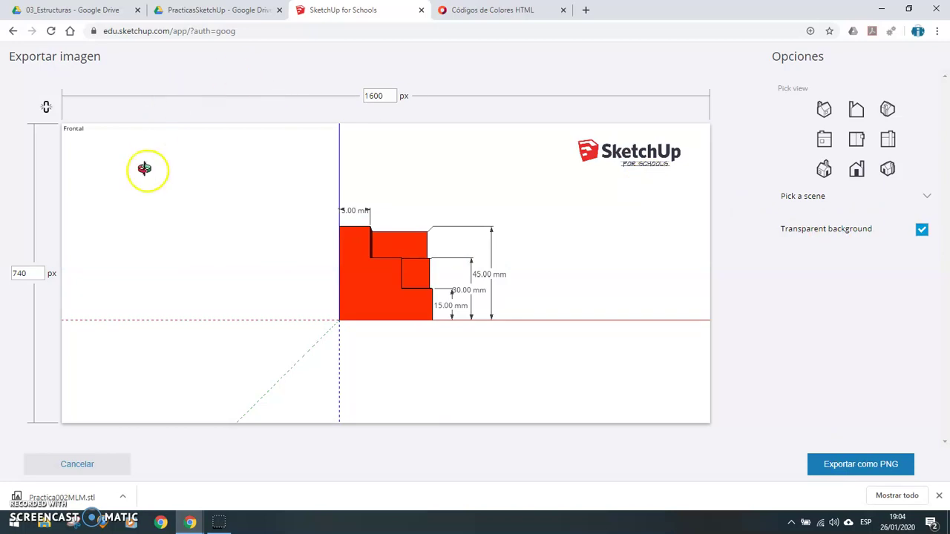
{"action": "left_click", "coordinate": [824, 464]}
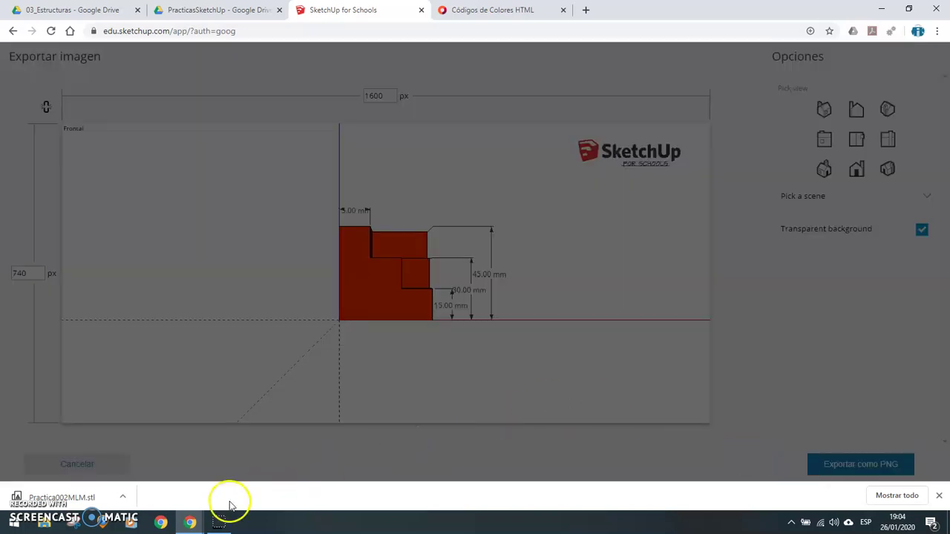